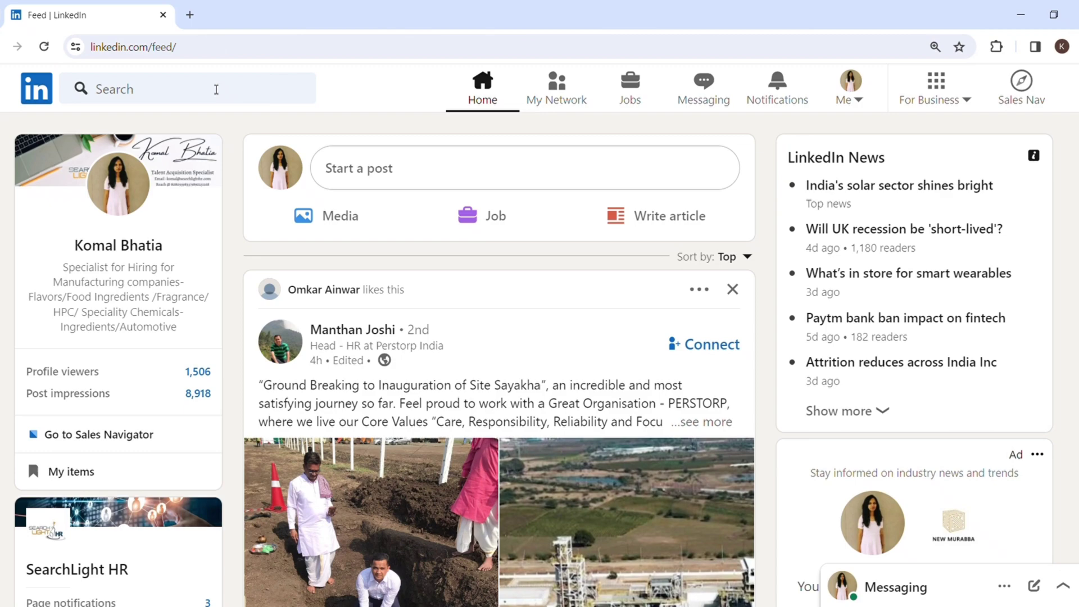
# Search LinkedIn for "Inside Sales" AND Mumbai and limit results to People (about 1,000)
pyautogui.click(216, 89)
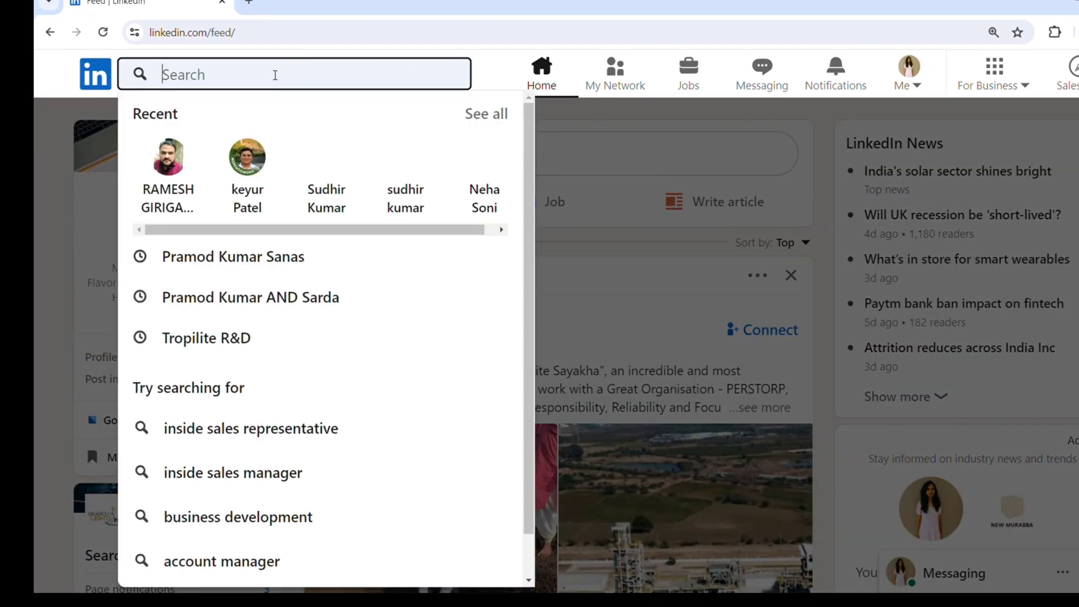
pyautogui.write('Ins')
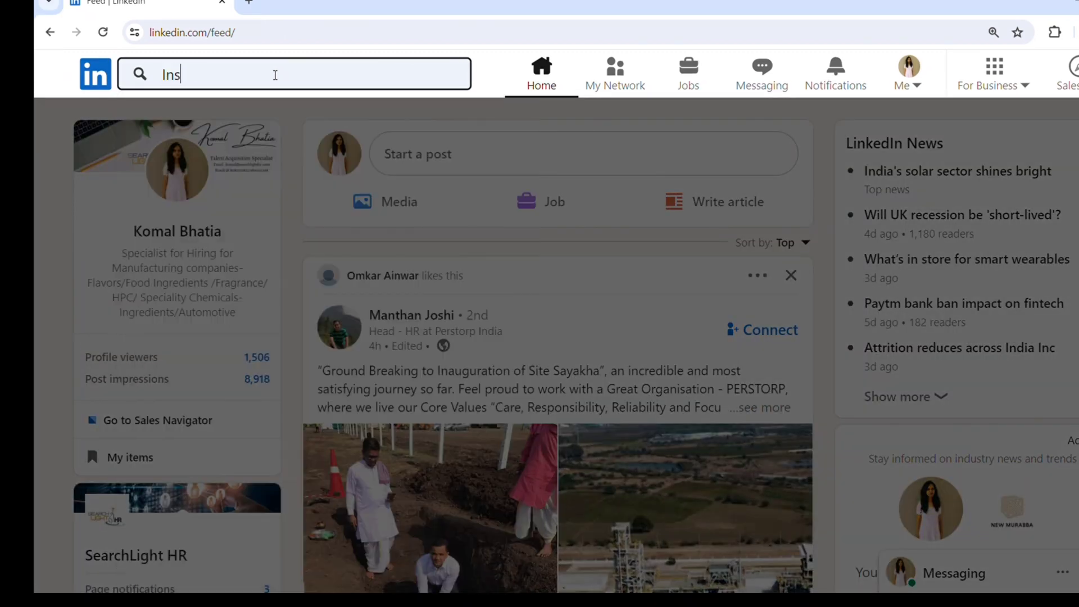
pyautogui.write('ide')
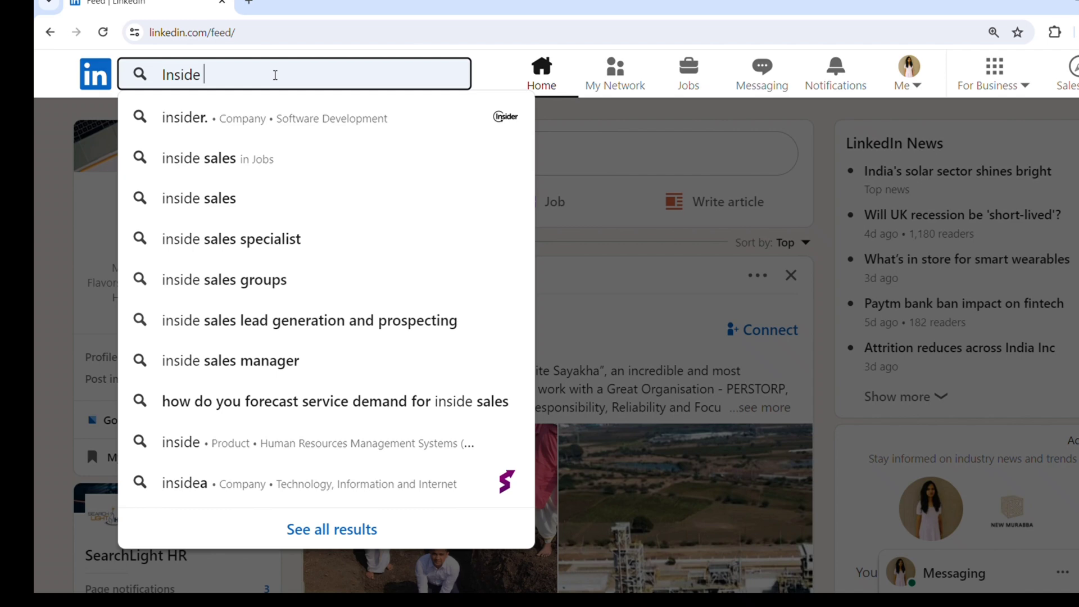
pyautogui.press('BackSpace')
pyautogui.press('BackSpace')
pyautogui.press('BackSpace')
pyautogui.press('BackSpace')
pyautogui.press('BackSpace')
pyautogui.press('BackSpace')
pyautogui.press('BackSpace')
pyautogui.write('"')
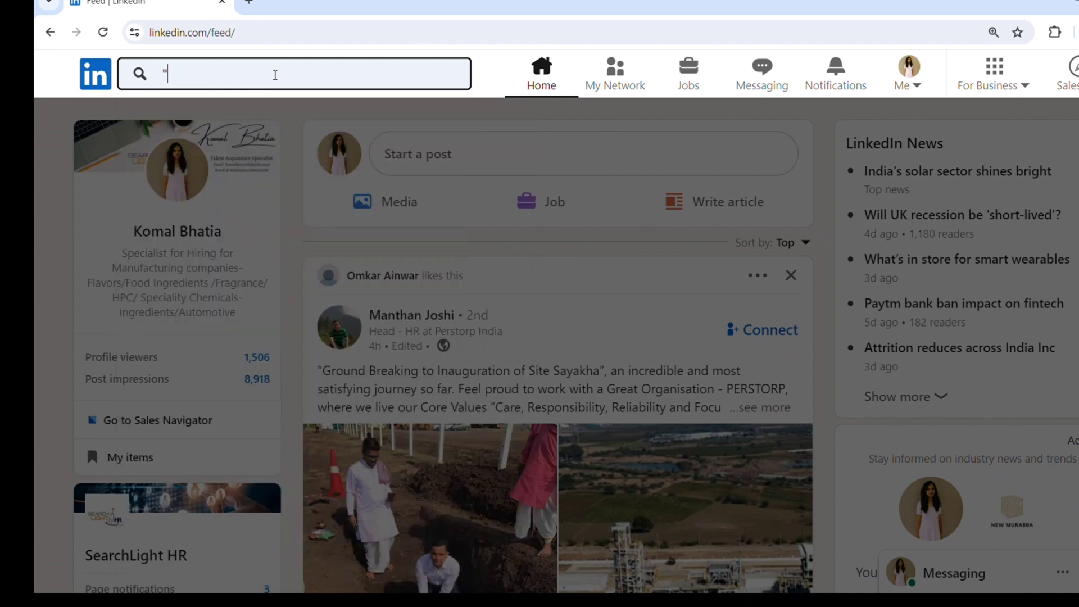
pyautogui.write('Inside Sal')
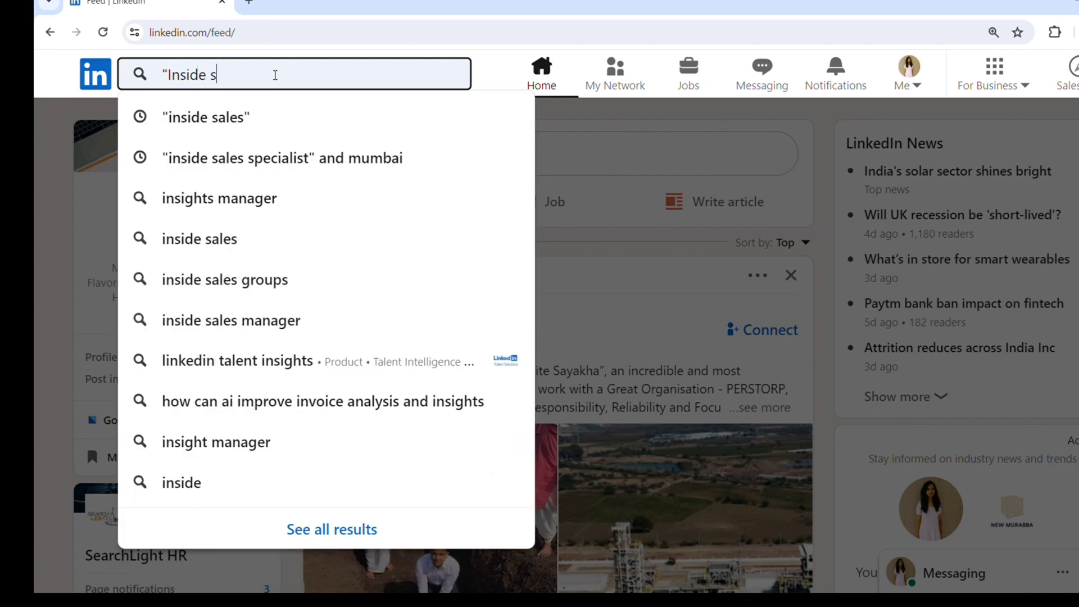
pyautogui.write('es')
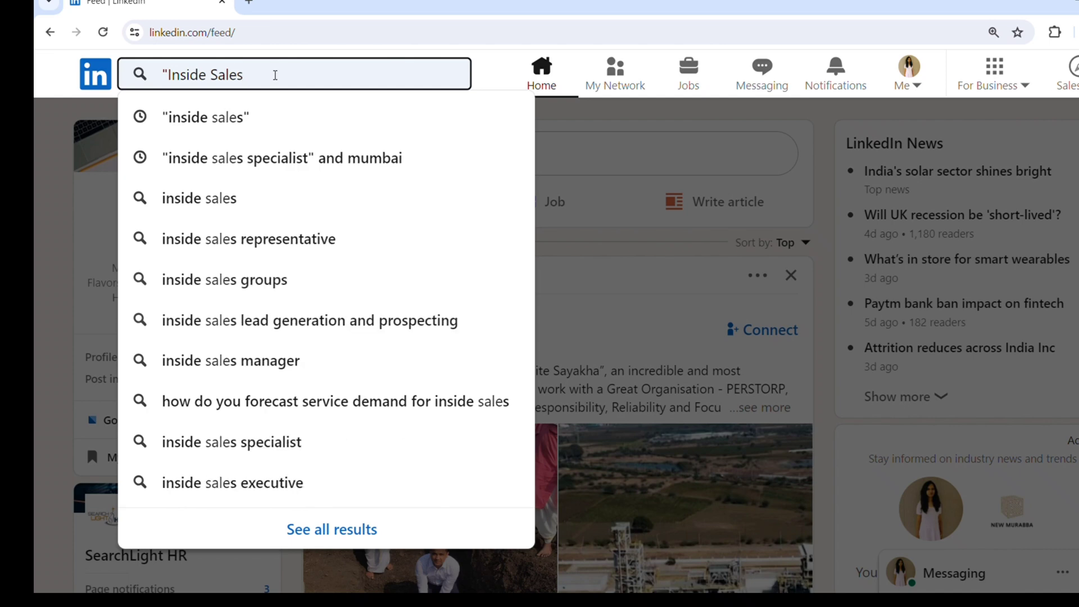
pyautogui.write('" AND Mumbai')
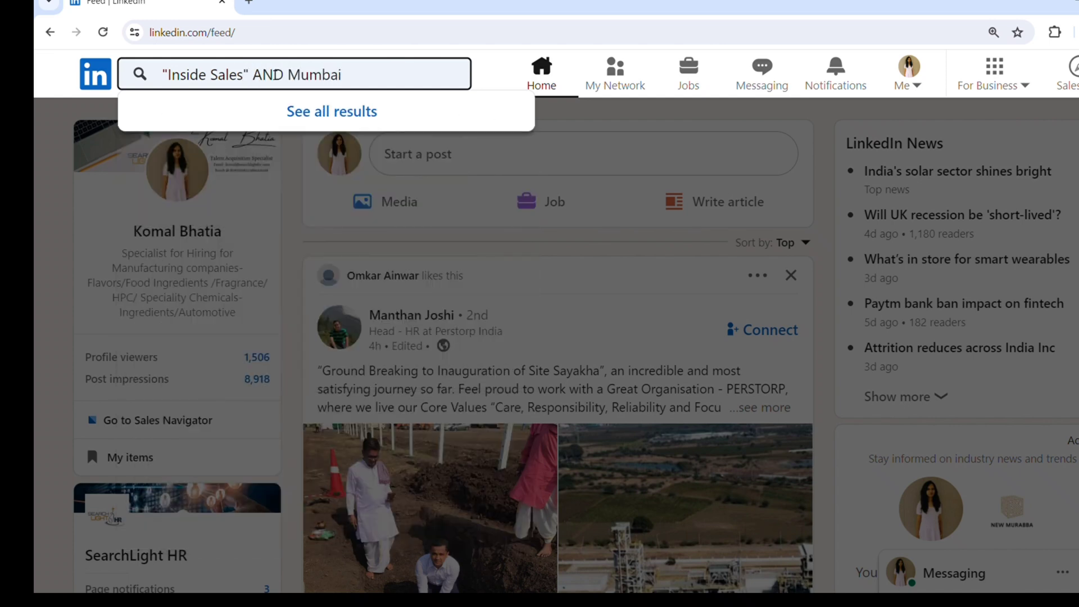
pyautogui.press('Return')
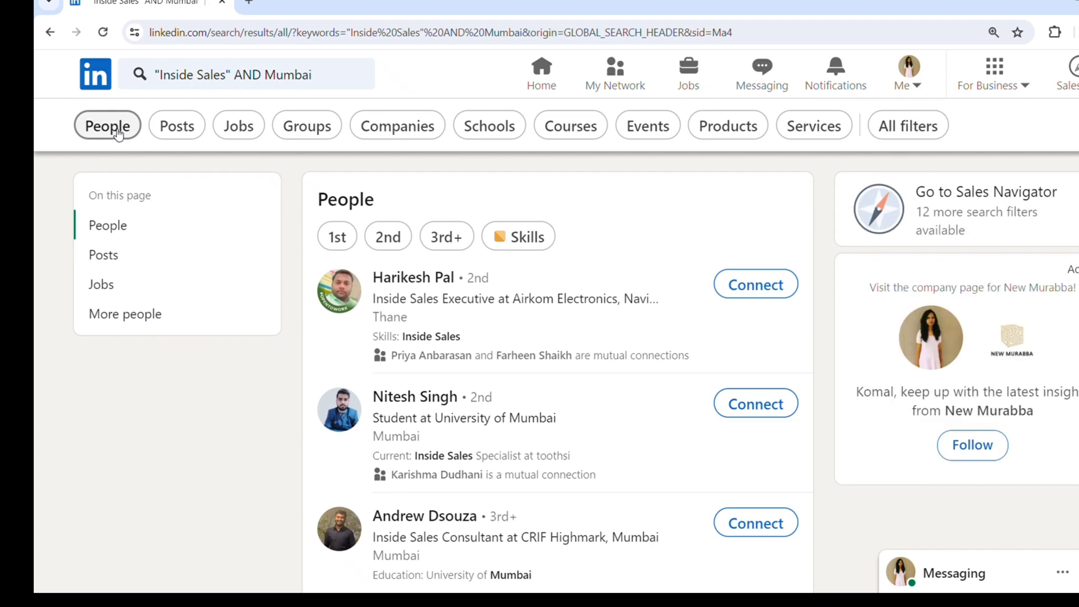
pyautogui.click(117, 133)
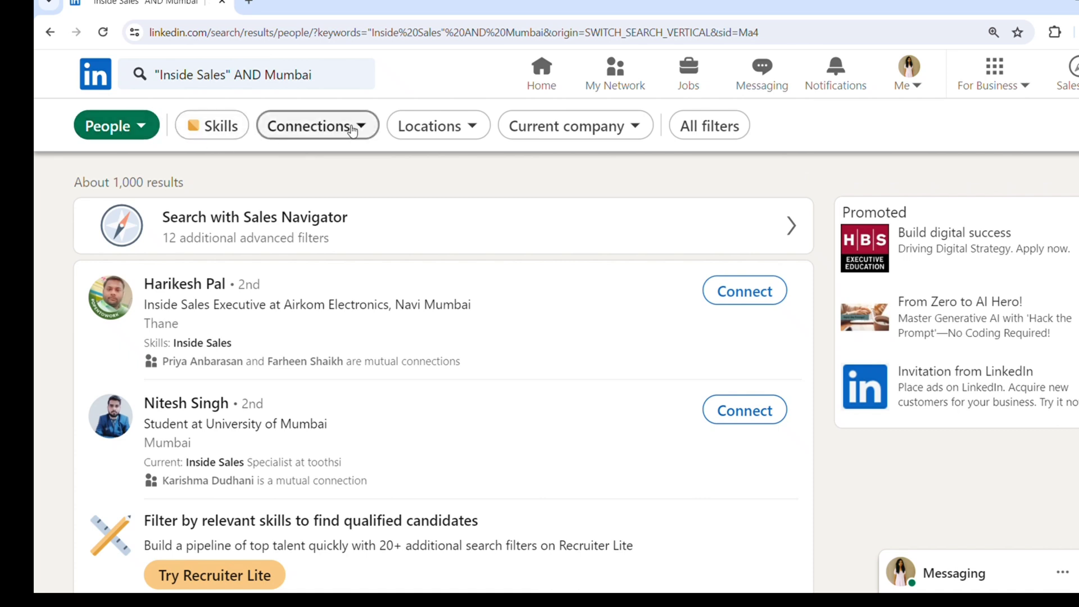
# Add Mumbai, Navi Mumbai and Thane to the Locations filter
pyautogui.click(473, 126)
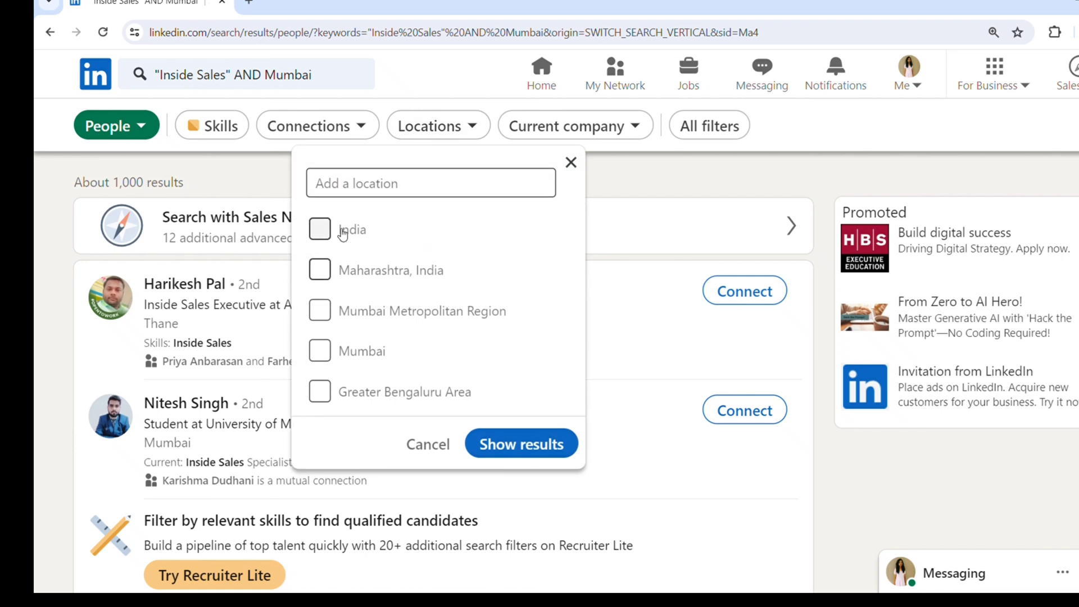
pyautogui.click(349, 190)
pyautogui.write('Mumbai')
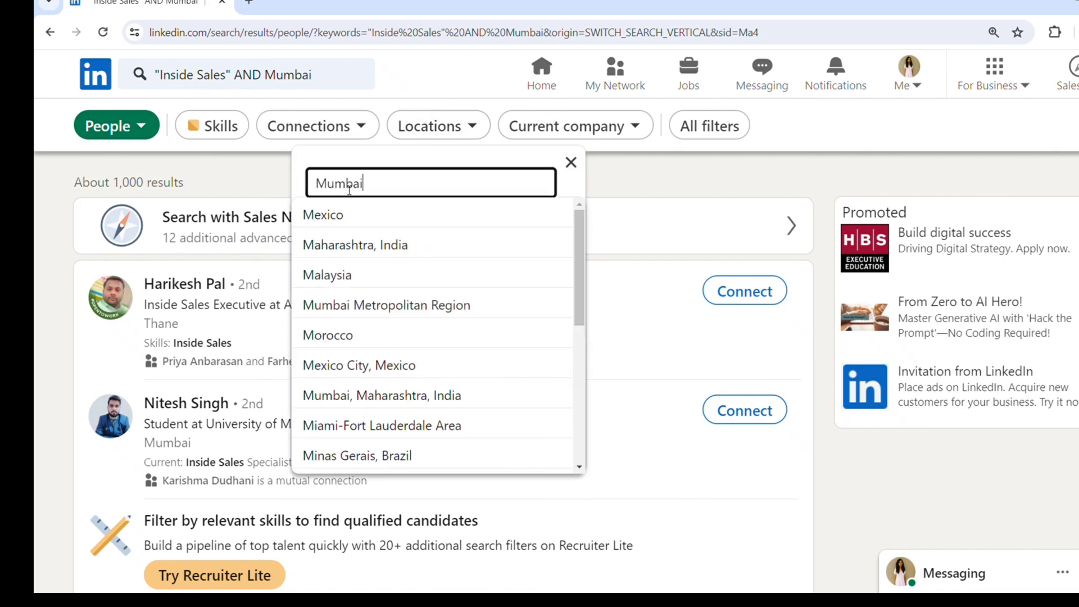
pyautogui.click(350, 213)
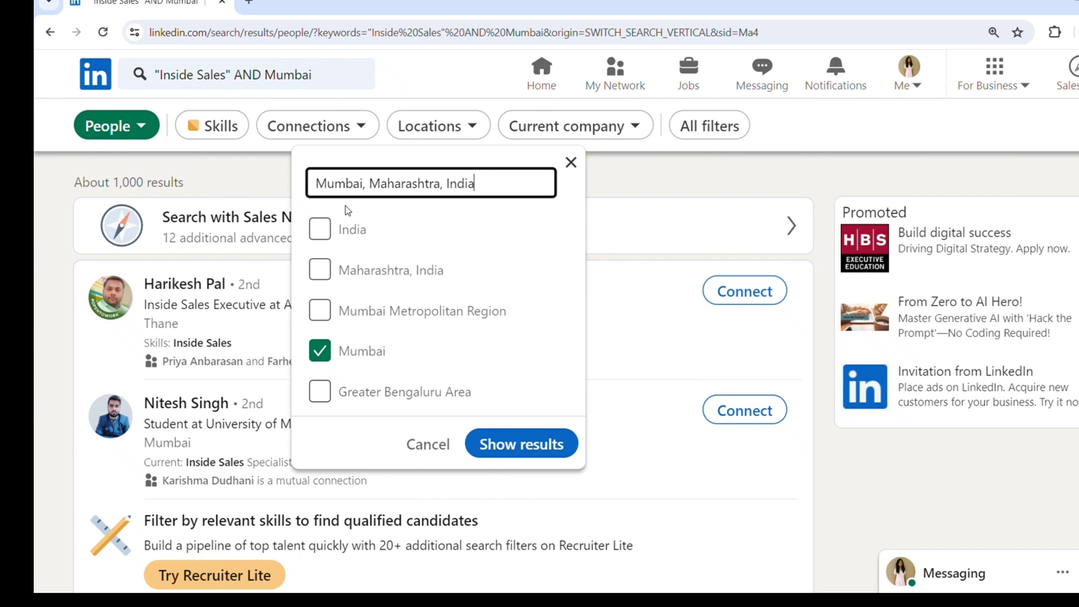
pyautogui.tripleClick(351, 193)
pyautogui.write('Na')
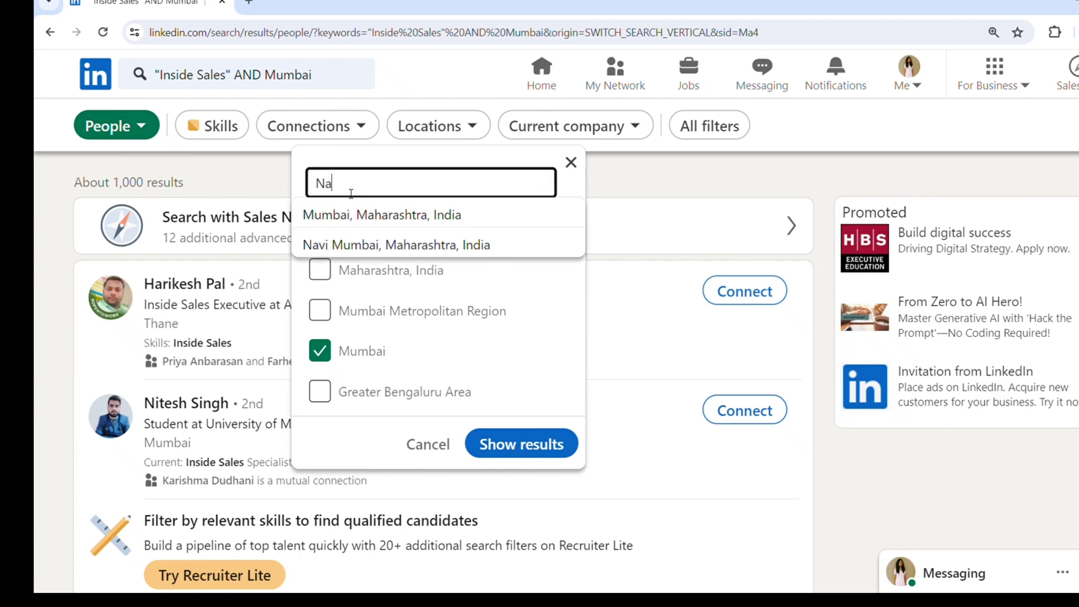
pyautogui.write('vi')
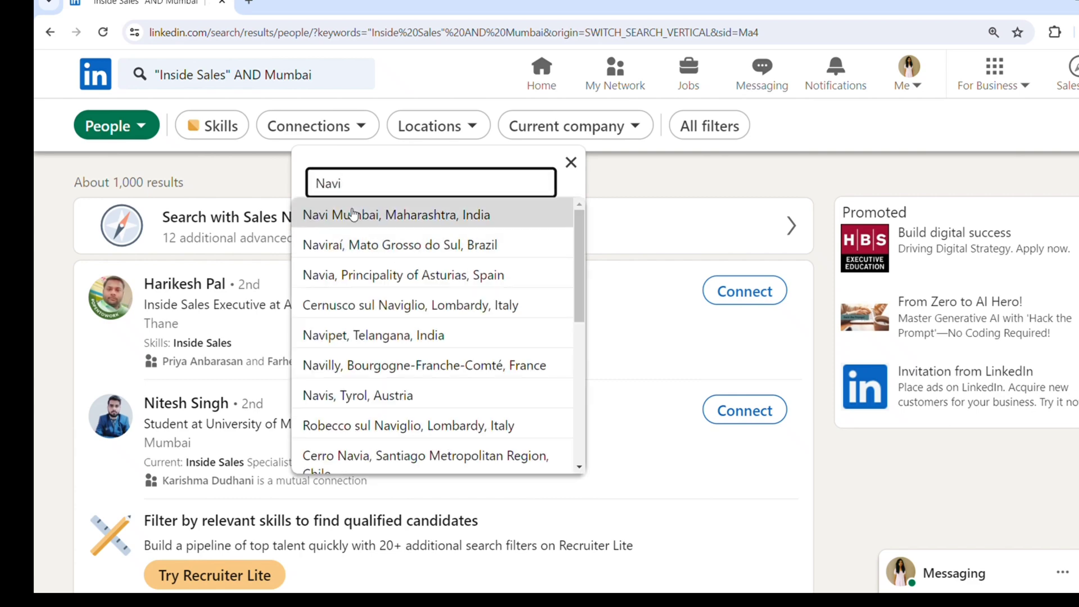
pyautogui.click(349, 213)
pyautogui.tripleClick(357, 193)
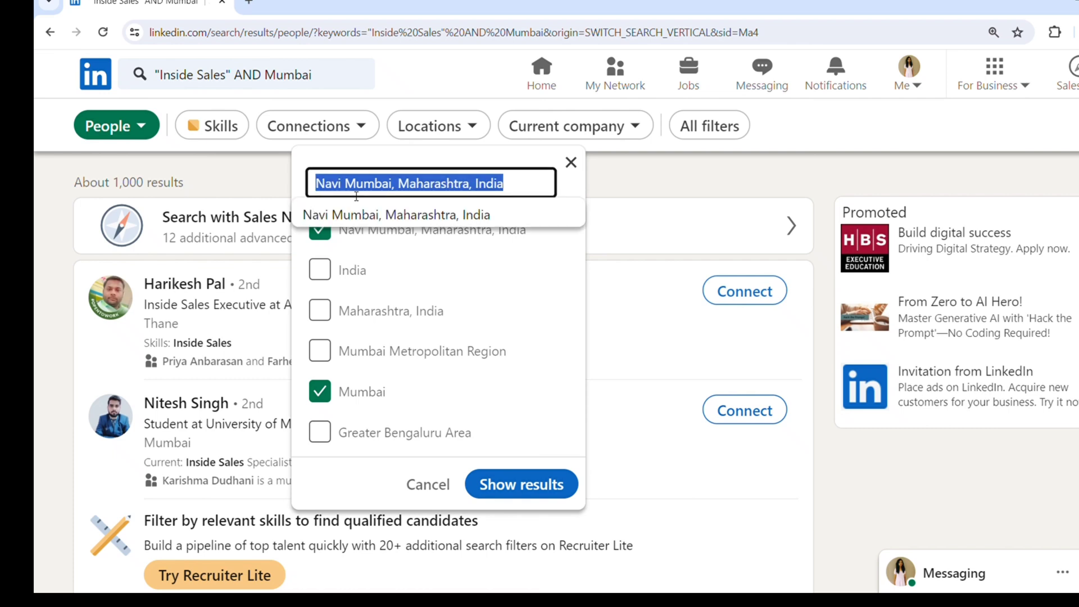
pyautogui.write('Thane')
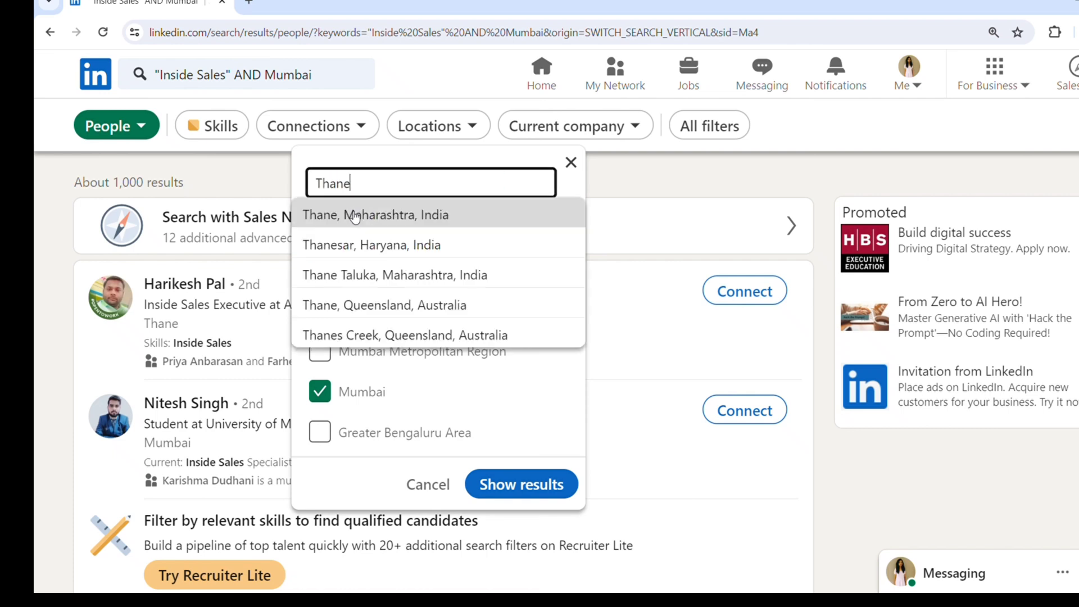
pyautogui.click(352, 214)
# Add Kalyan and Kalyan Dombivli as locations and clear the leftover search text
pyautogui.tripleClick(356, 196)
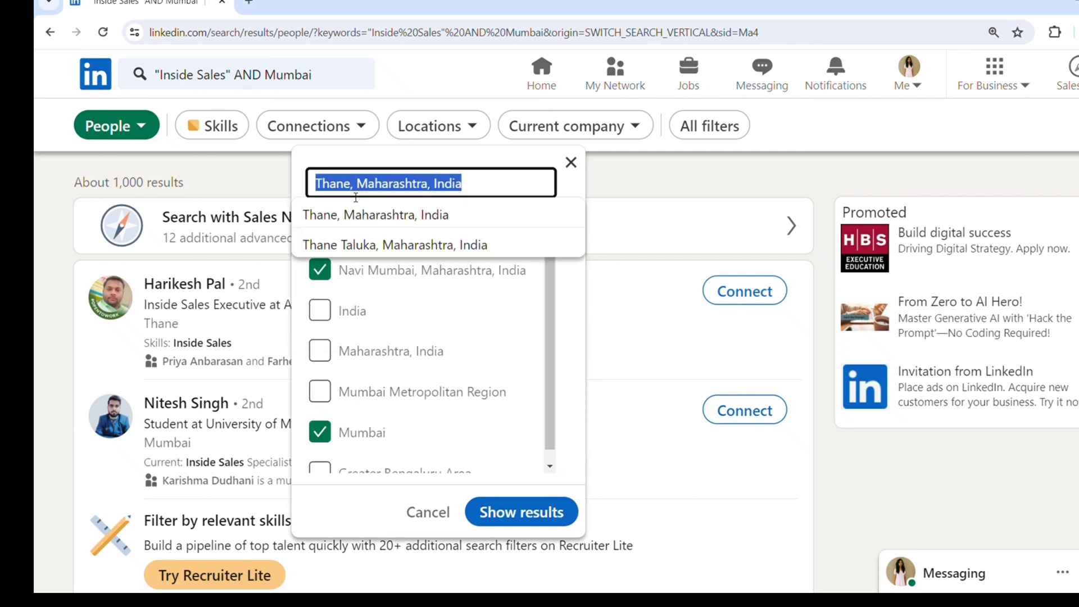
pyautogui.write('Kal')
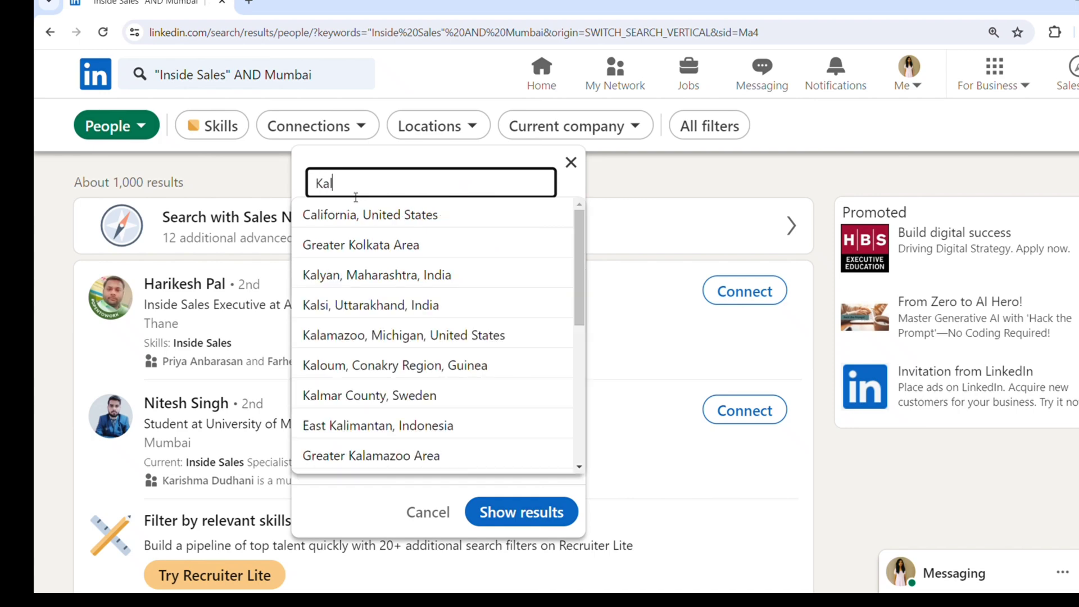
pyautogui.write('yan')
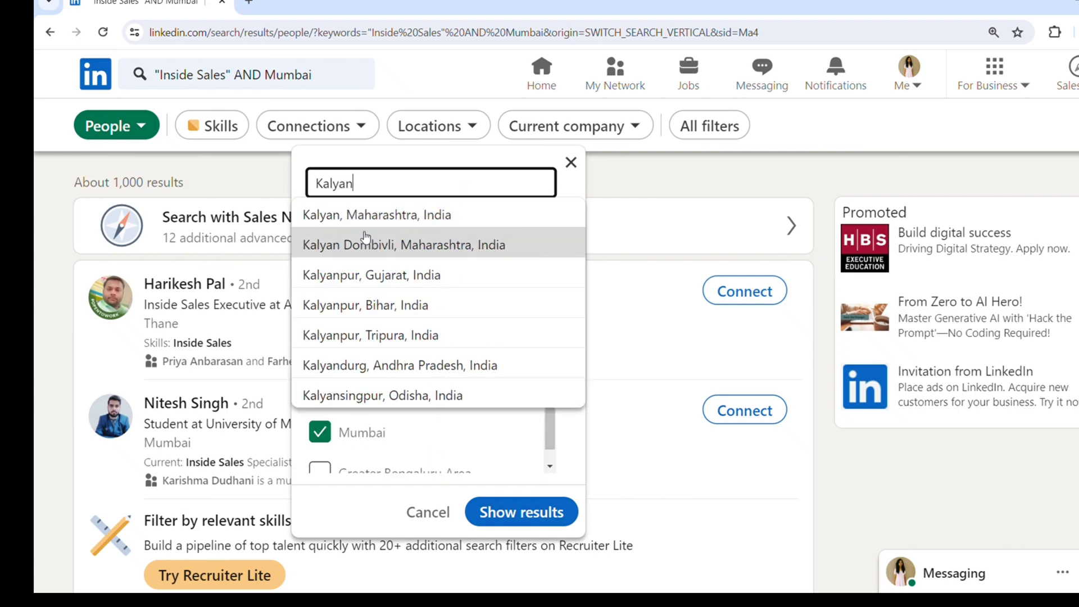
pyautogui.click(366, 220)
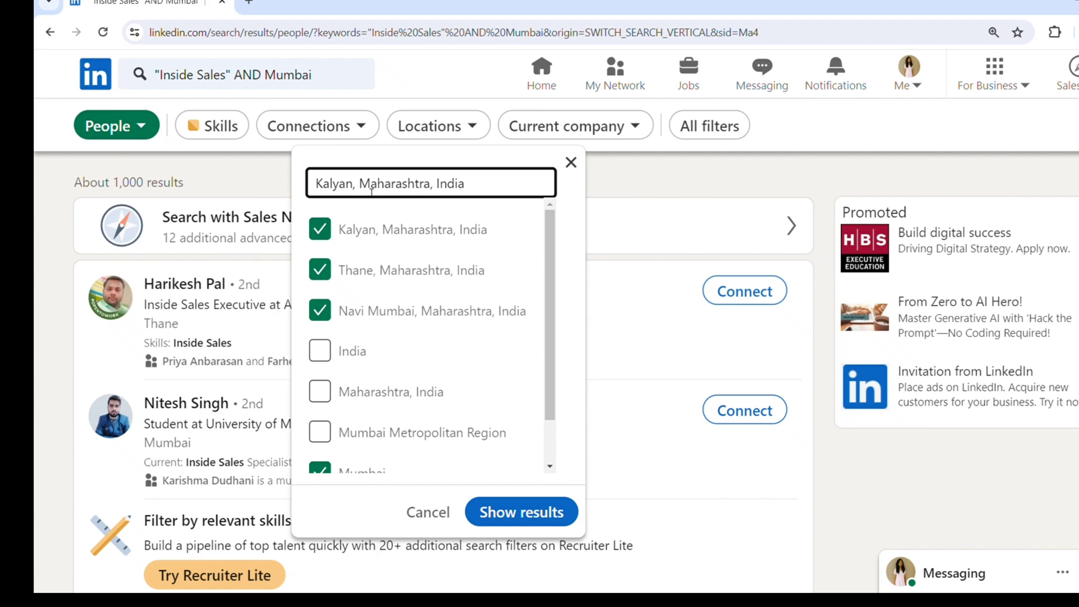
pyautogui.click(372, 193)
pyautogui.write('KAlyan')
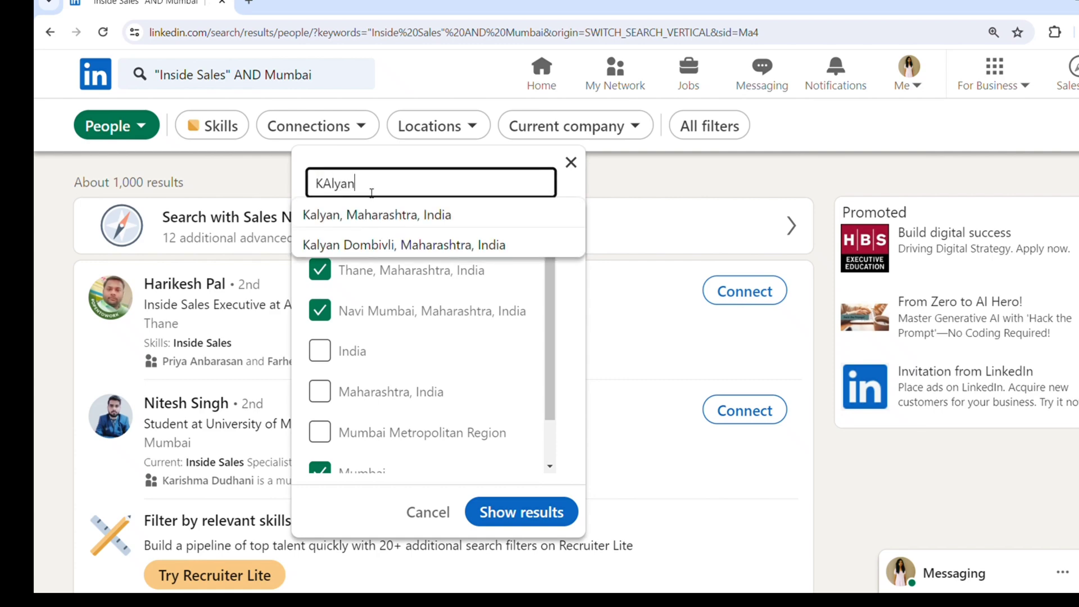
pyautogui.click(366, 243)
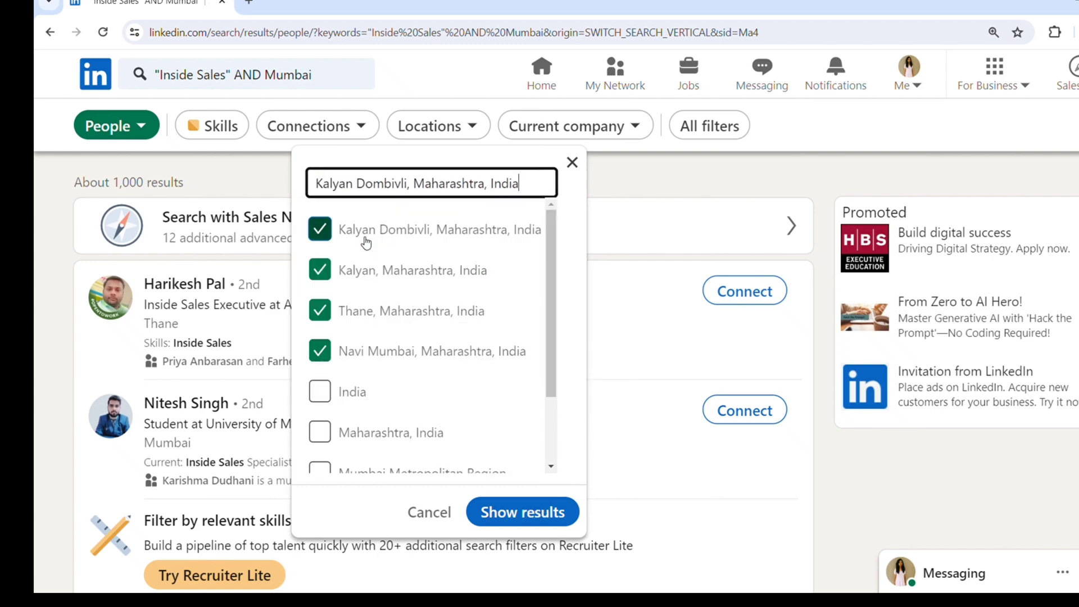
pyautogui.click(365, 183)
pyautogui.press('BackSpace')
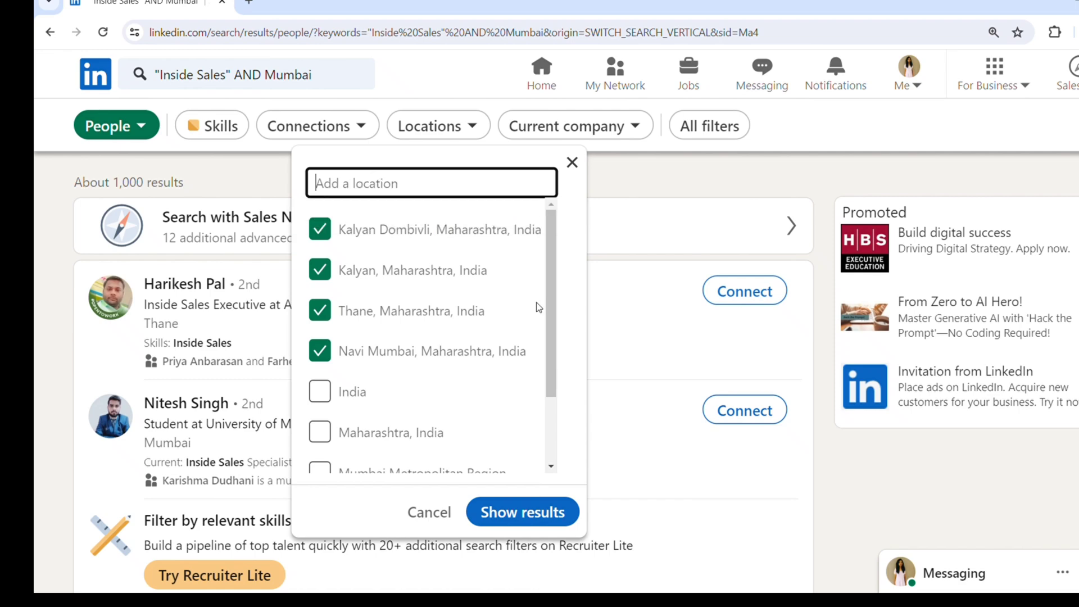
pyautogui.click(505, 510)
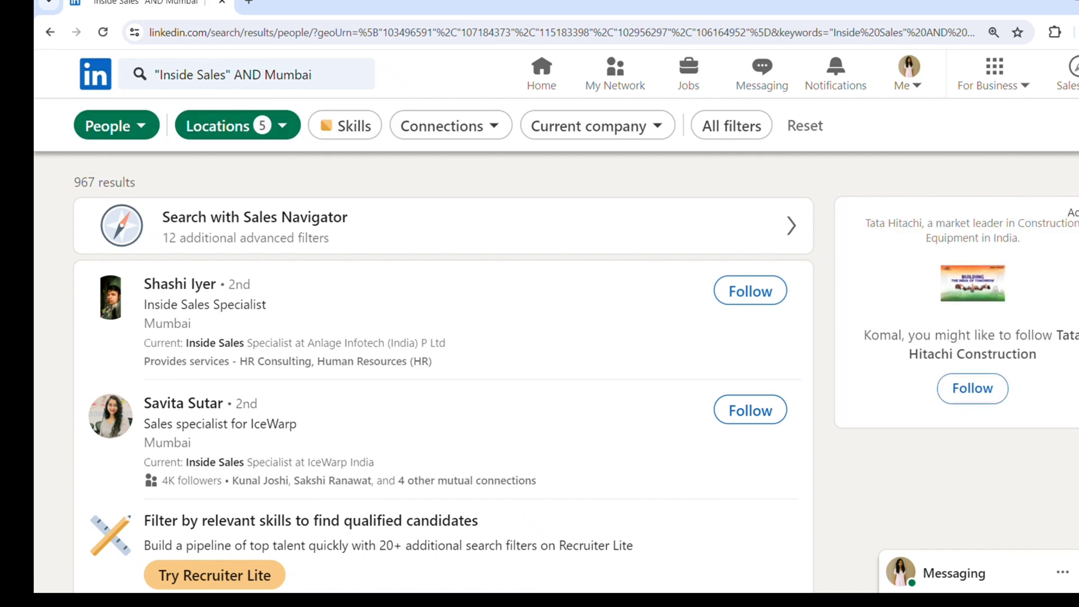
pyautogui.scroll(-7, 442, 346)
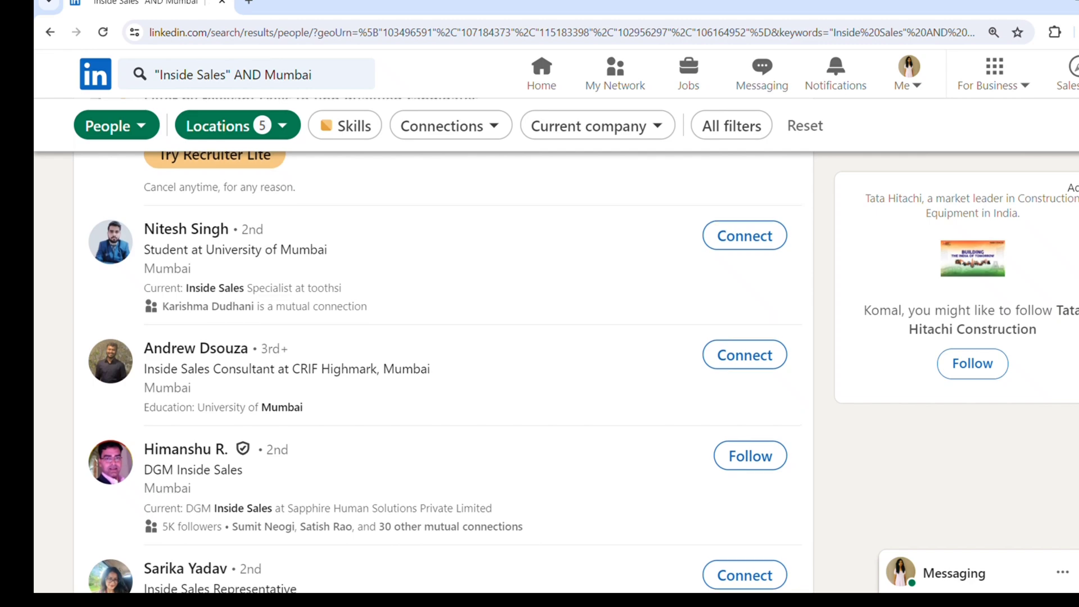
pyautogui.scroll(-6, 444, 345)
pyautogui.scroll(13, 444, 346)
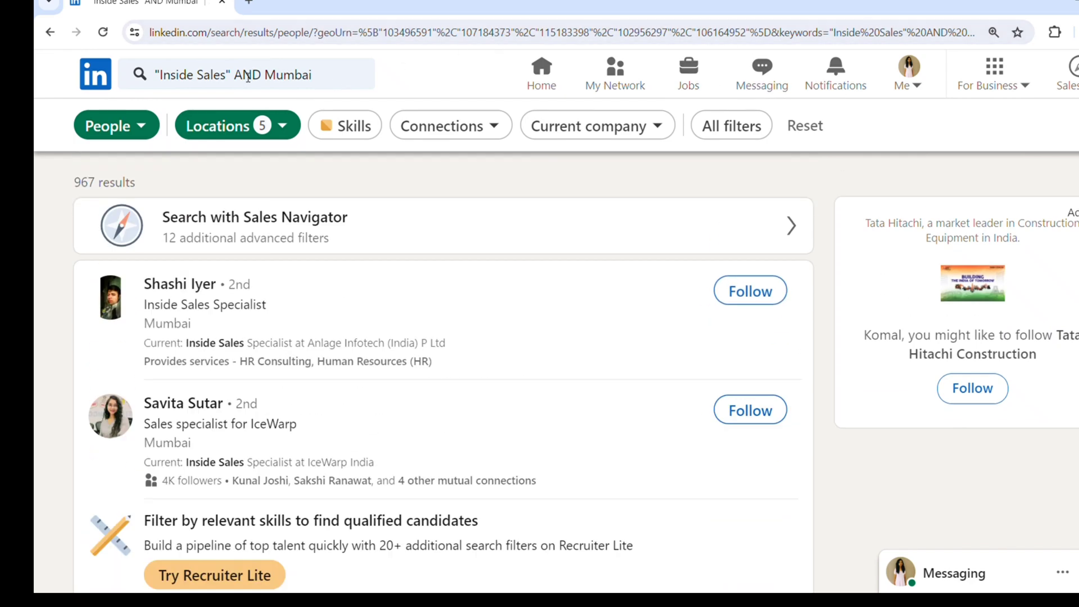
# Search for "Inside Sales Executive" AND Mumbai and scroll through the 496 results
pyautogui.click(232, 82)
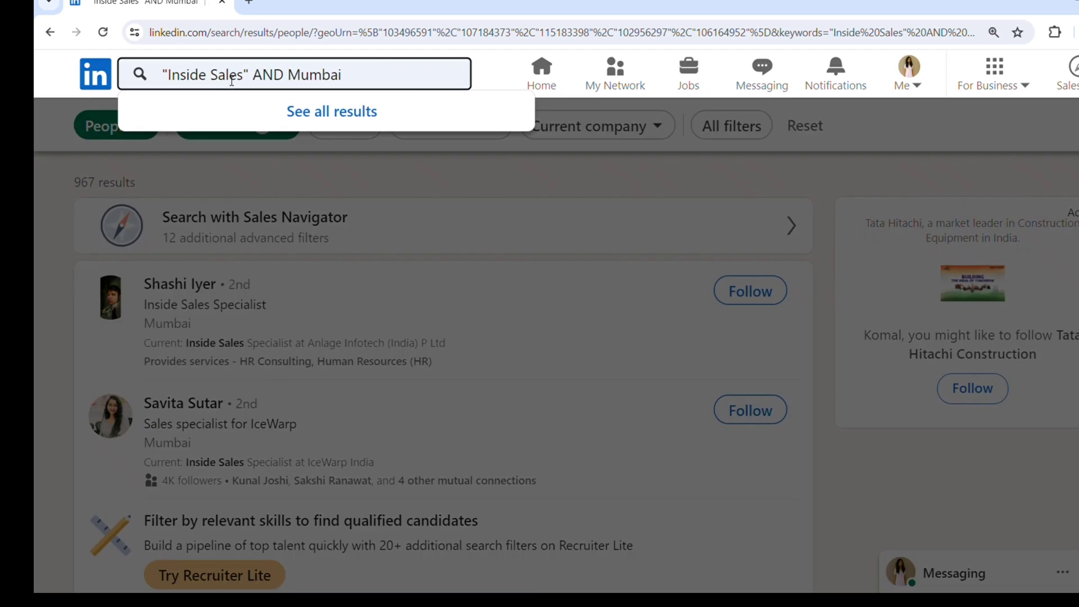
pyautogui.write('Executi')
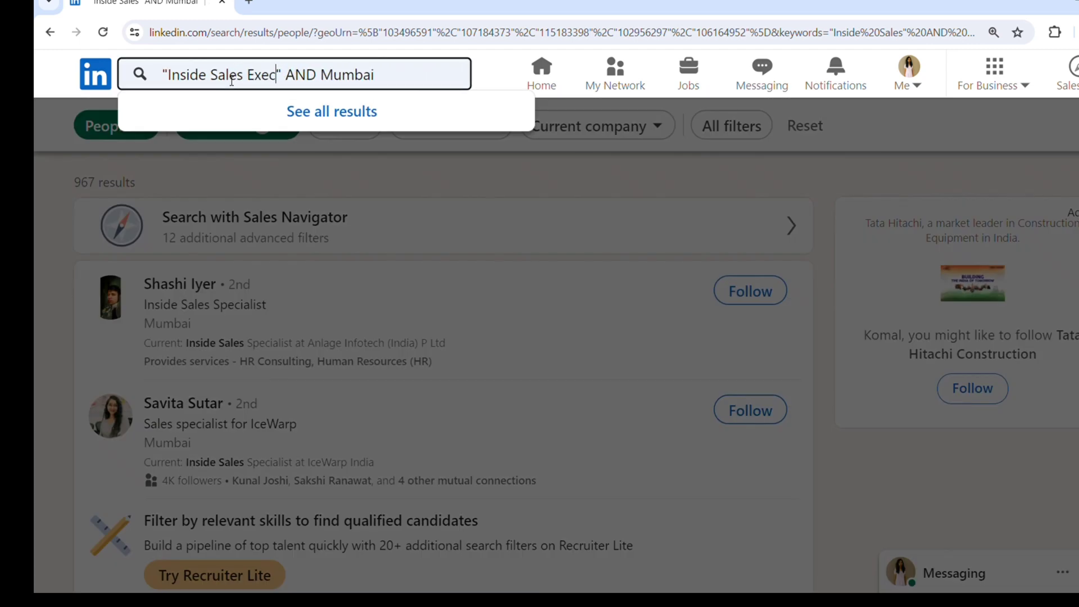
pyautogui.write('ve')
pyautogui.press('Return')
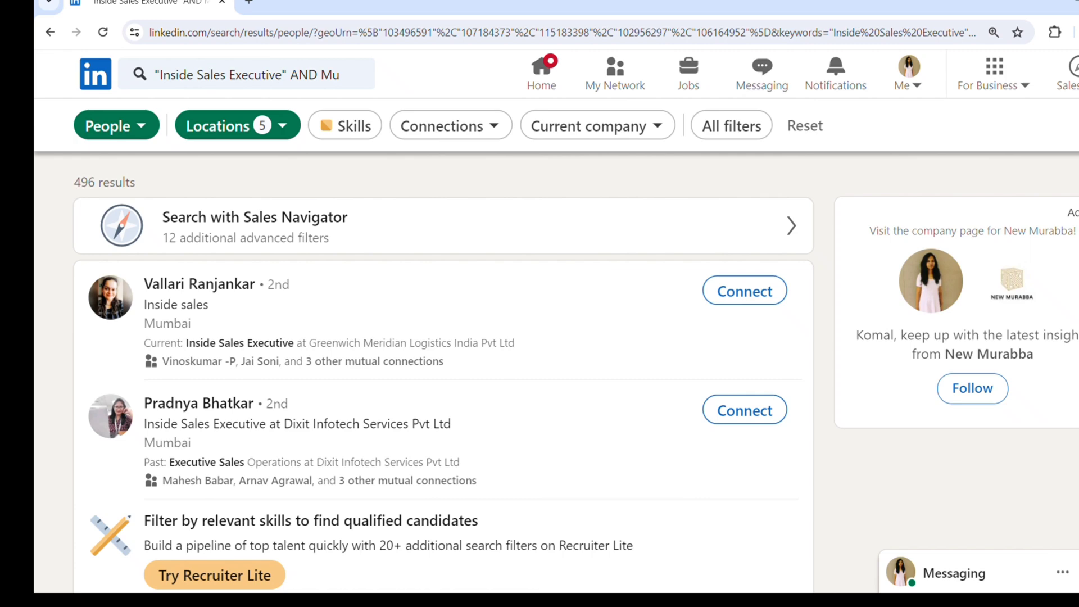
pyautogui.scroll(-6, 443, 371)
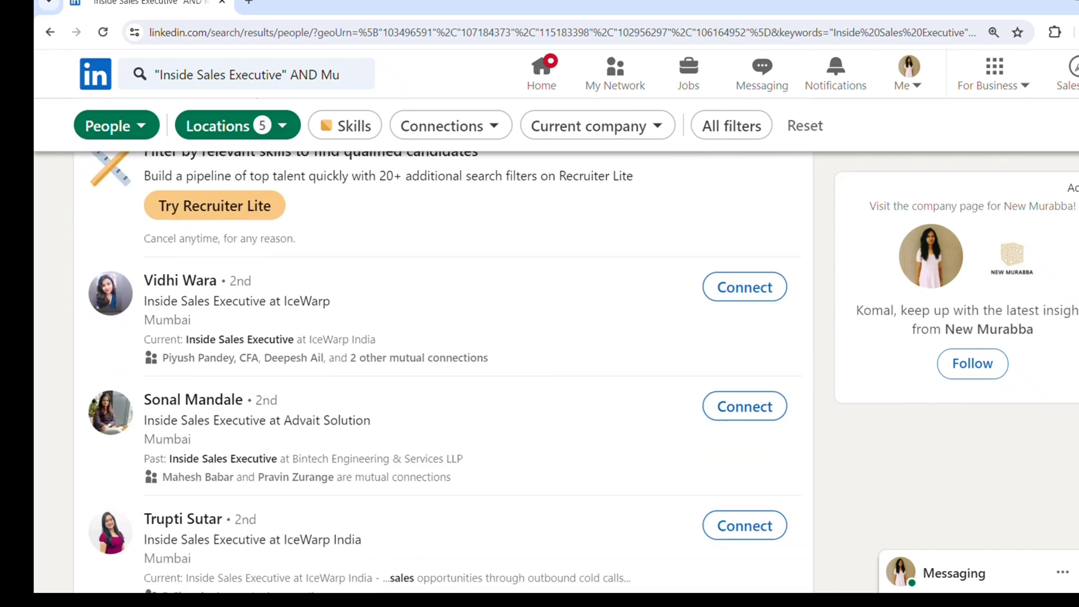
pyautogui.scroll(-8, 443, 371)
pyautogui.scroll(11, 443, 371)
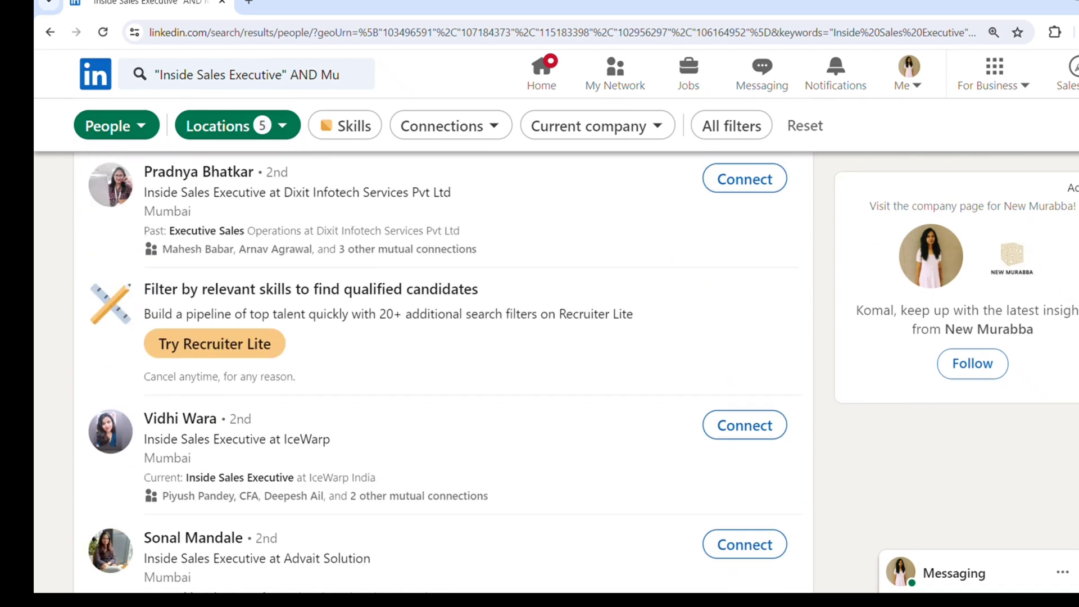
pyautogui.scroll(4, 443, 372)
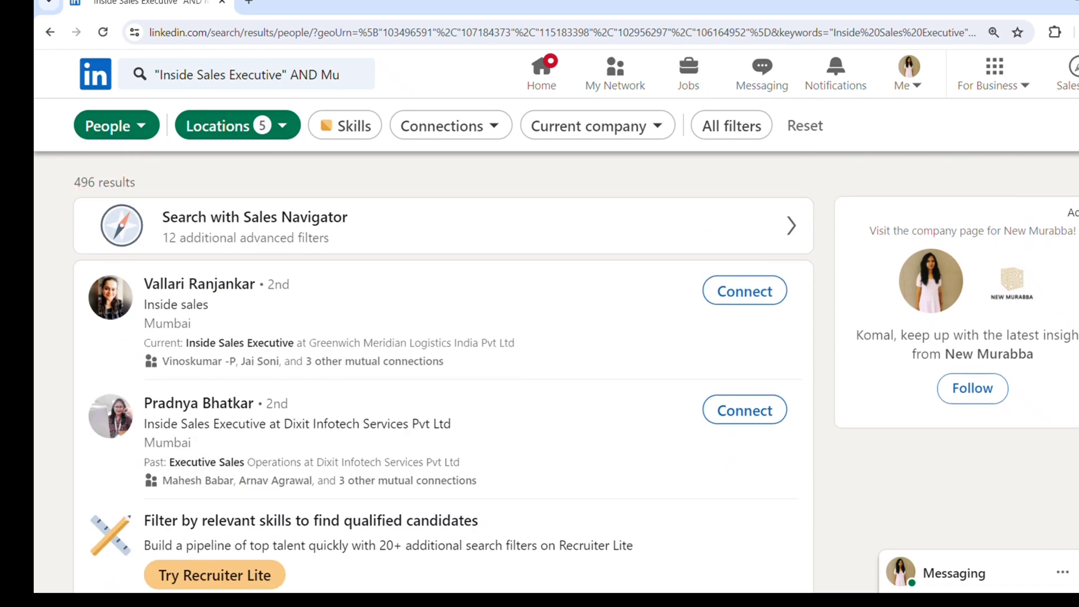
# Start deleting Executive from the search query
pyautogui.click(287, 77)
pyautogui.press('BackSpace')
pyautogui.press('BackSpace')
pyautogui.press('BackSpace')
pyautogui.press('BackSpace')
pyautogui.press('BackSpace')
pyautogui.press('BackSpace')
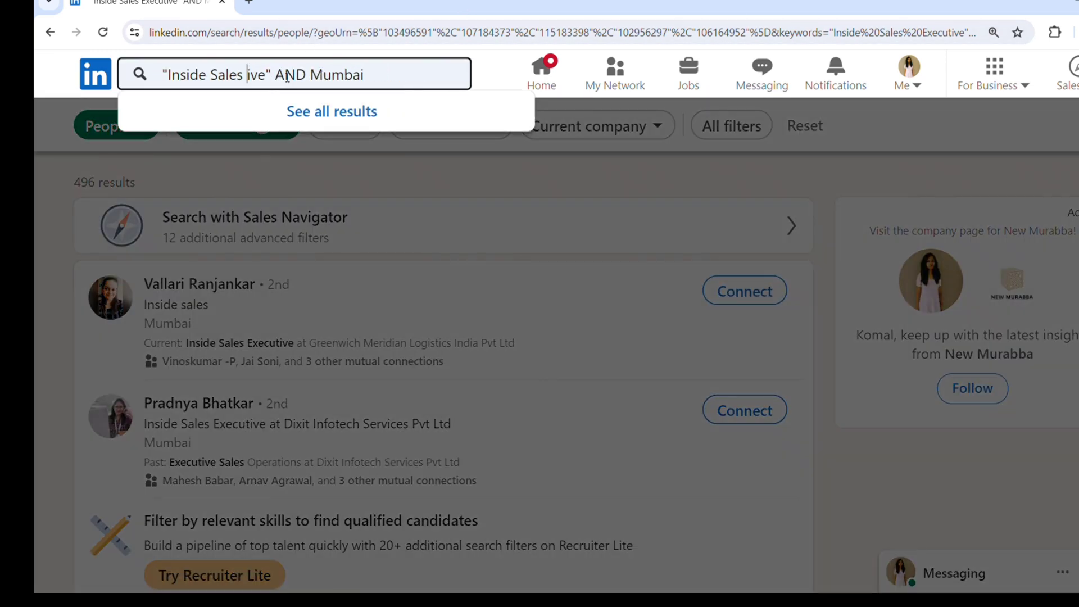
pyautogui.press('BackSpace')
pyautogui.press('BackSpace')
pyautogui.press('BackSpace')
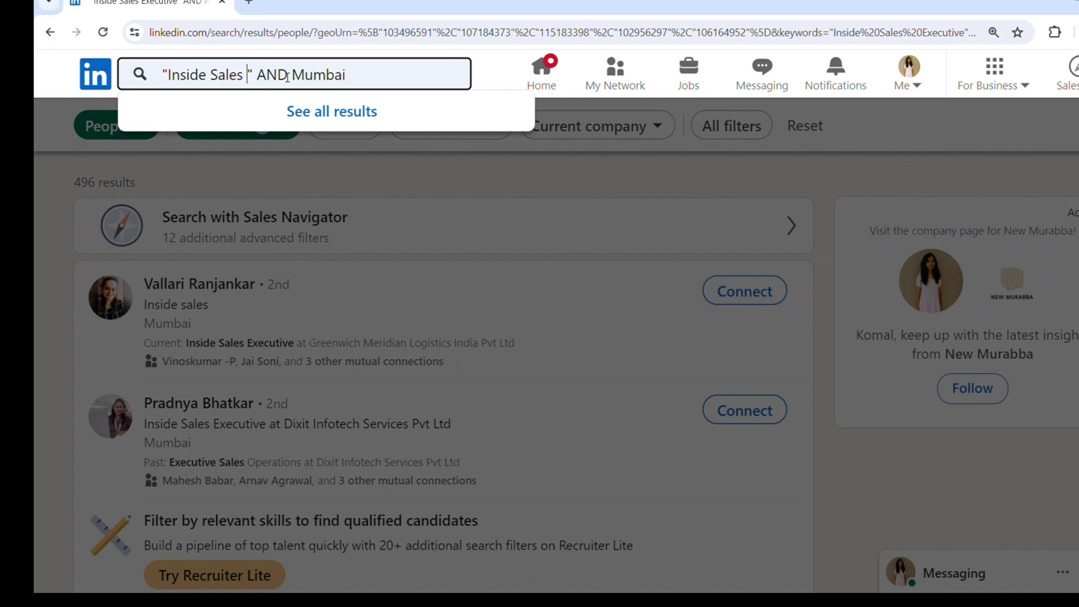
# Run the search as "Inside Sales Specialist" AND Mumbai and review the 472 results
pyautogui.write('Specialist')
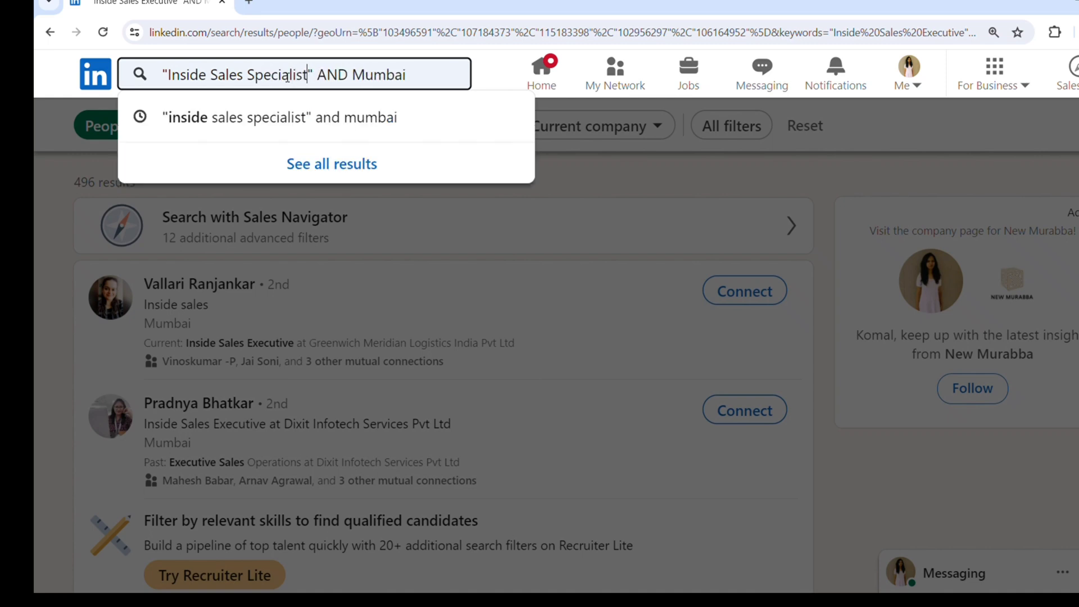
pyautogui.press('Return')
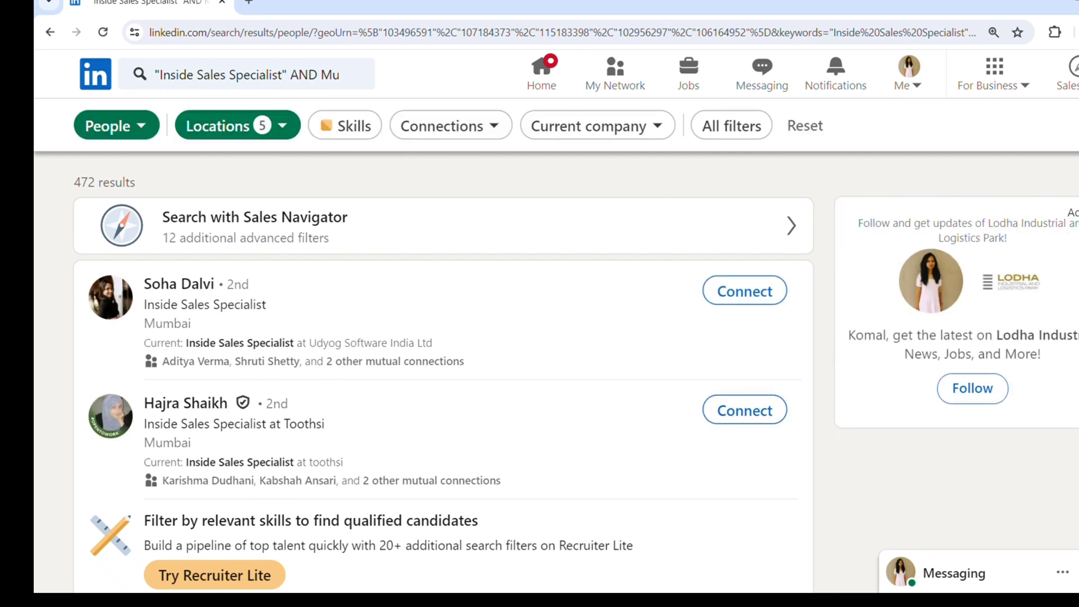
pyautogui.scroll(-10, 443, 371)
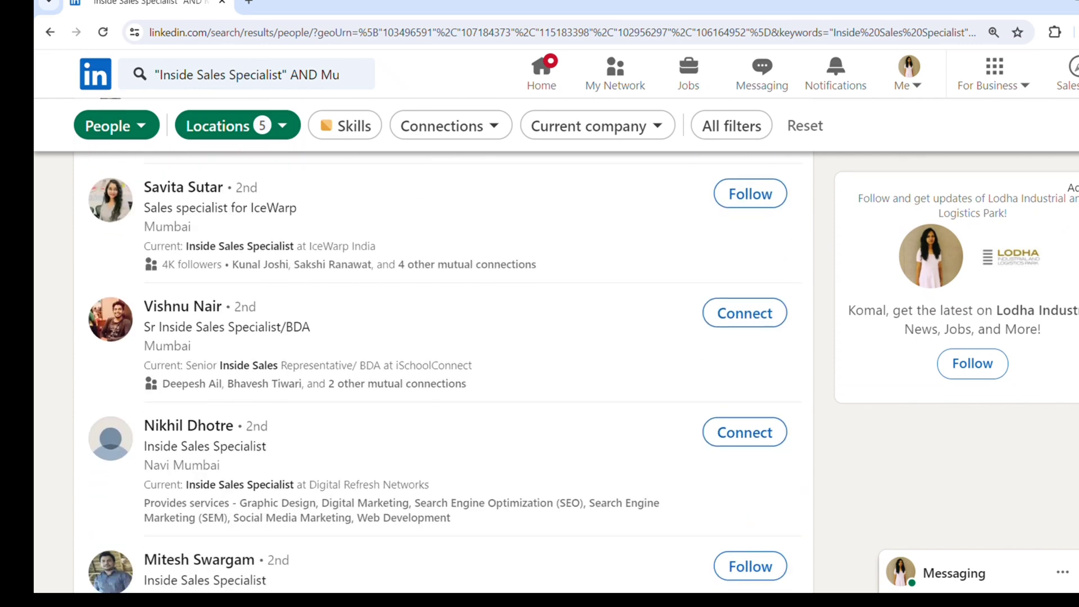
pyautogui.scroll(10, 805, 126)
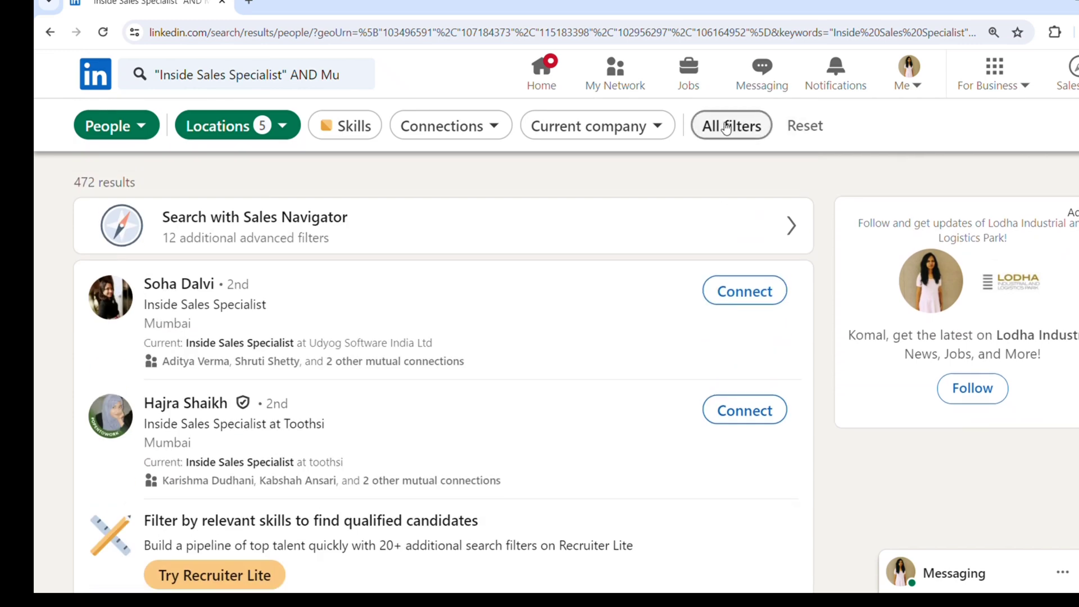
# Open All filters and scroll the panel down to the Industry section
pyautogui.click(727, 126)
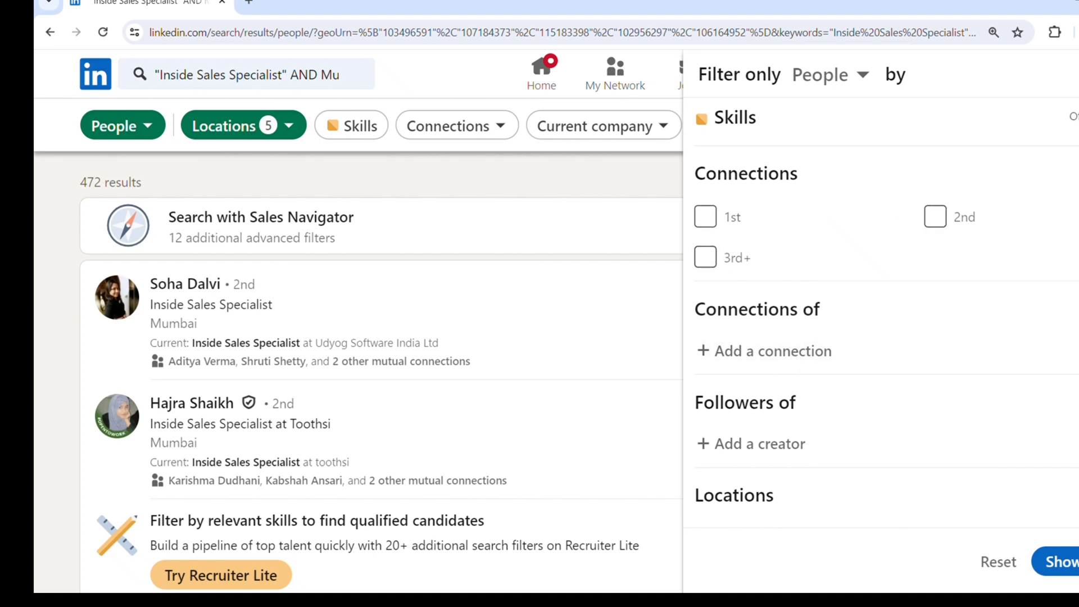
pyautogui.scroll(-7, 886, 308)
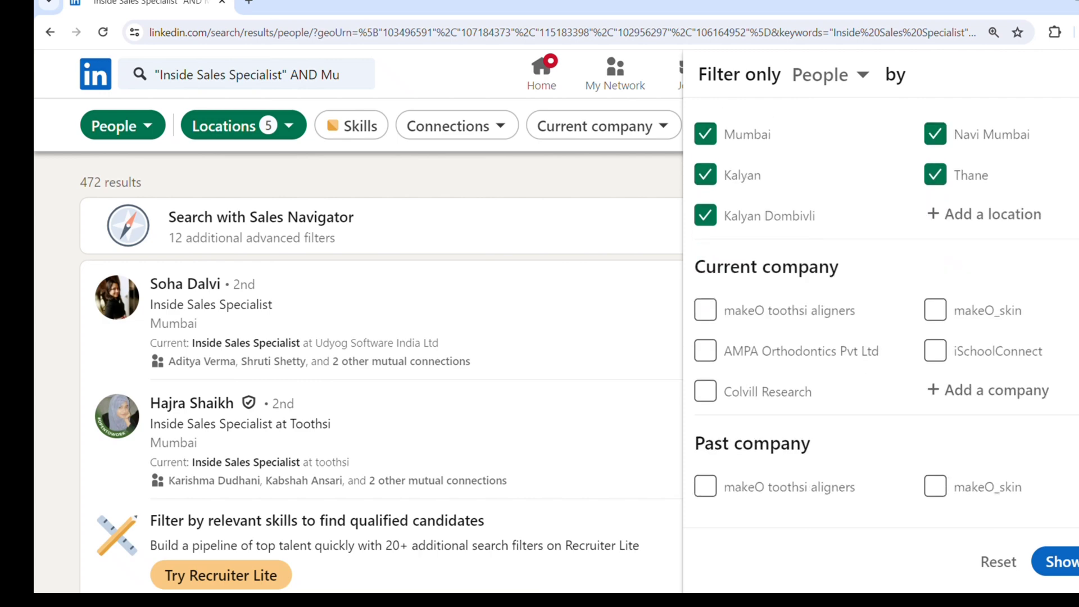
pyautogui.scroll(-6, 886, 308)
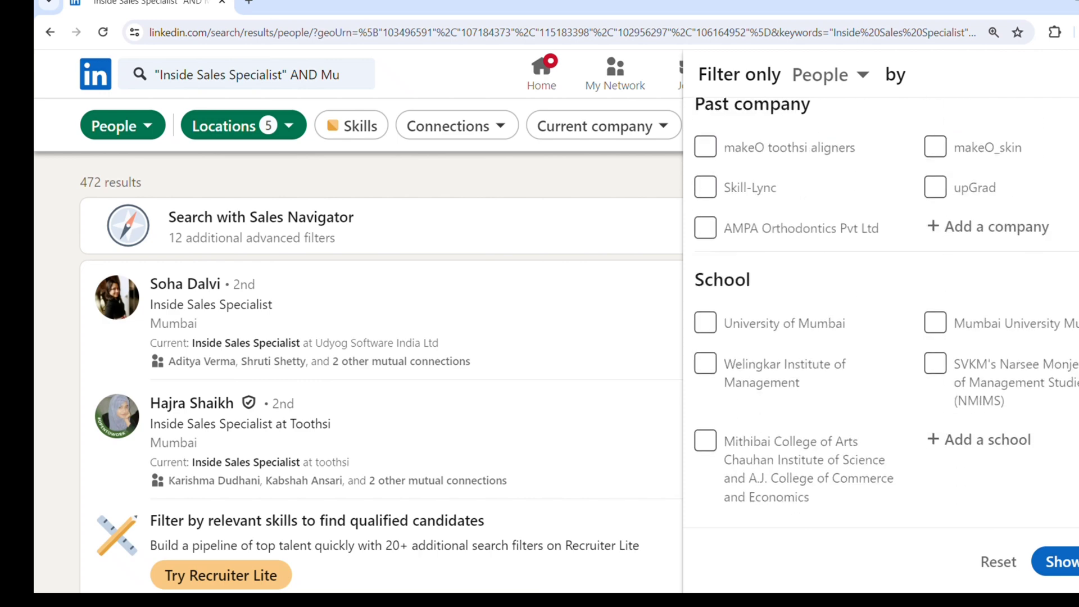
pyautogui.scroll(-6, 886, 308)
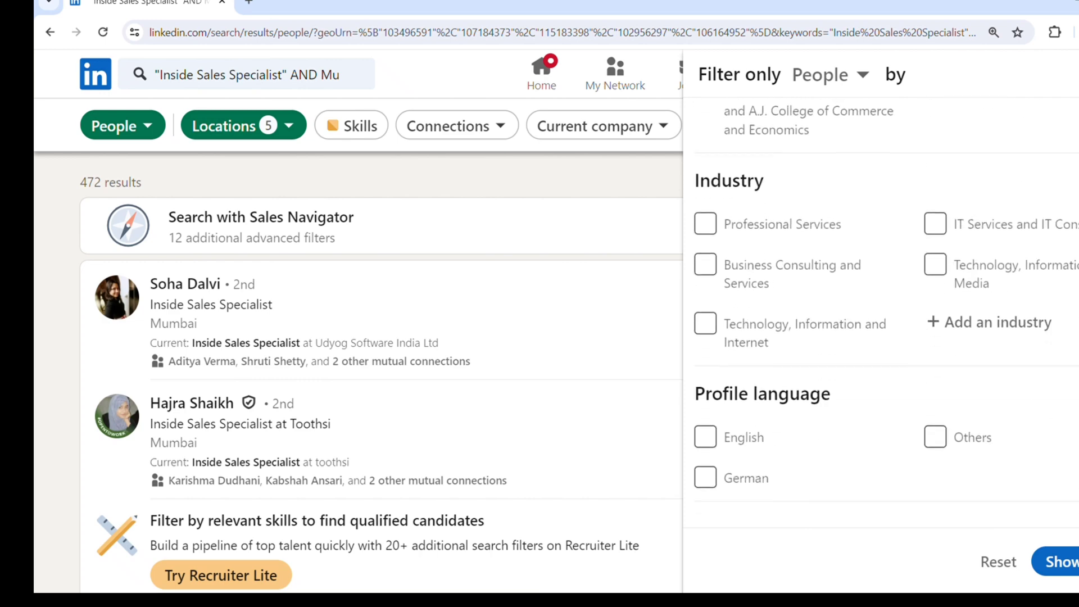
pyautogui.scroll(-2, 886, 308)
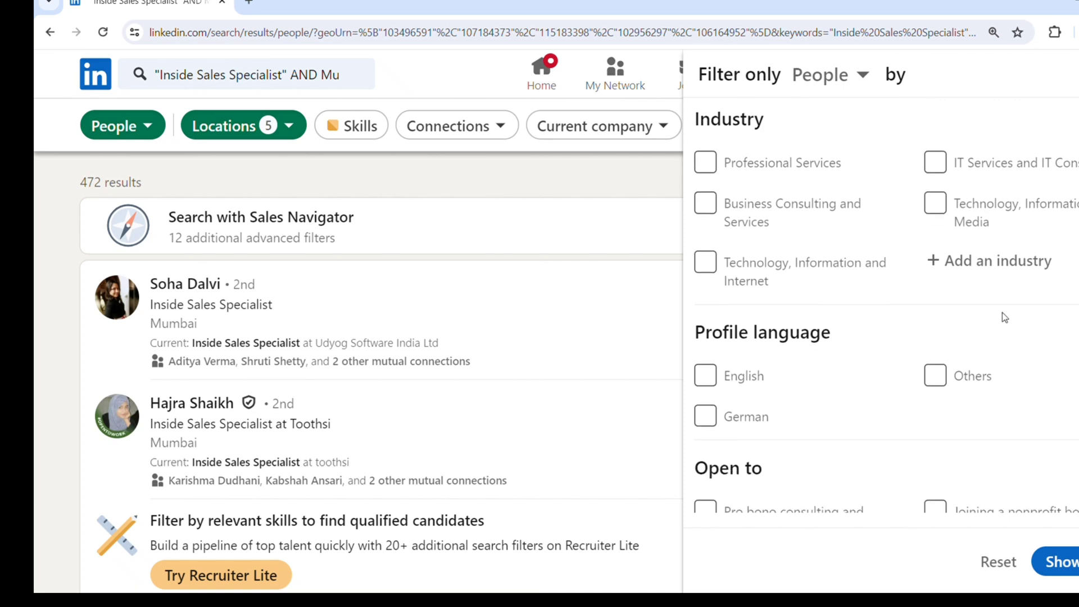
# Add Manufacturing and Food and Beverage Manufacturing to the industry filter
pyautogui.click(990, 265)
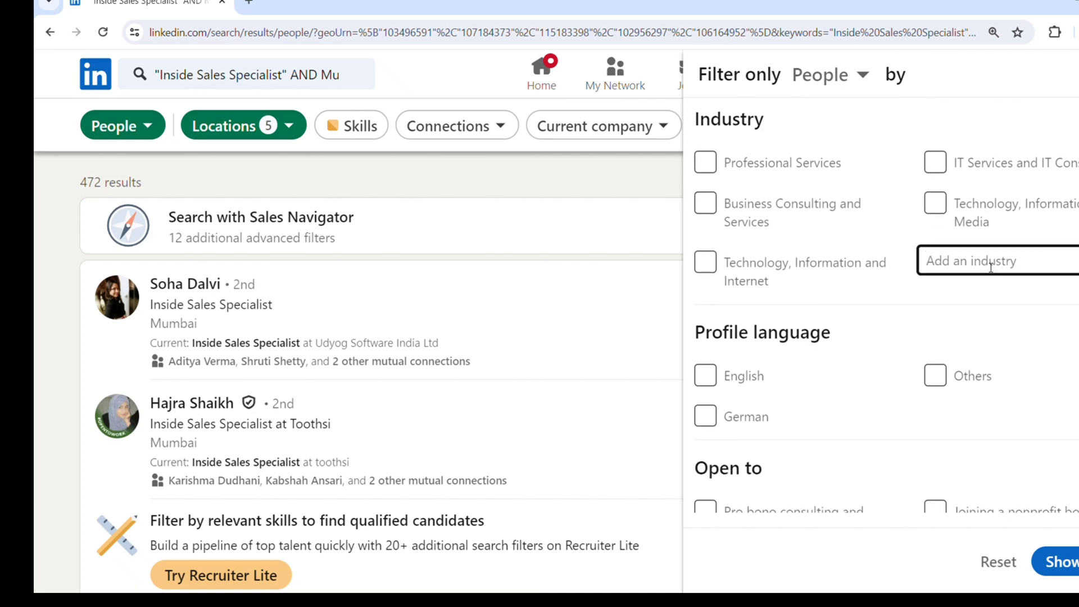
pyautogui.write('manufac')
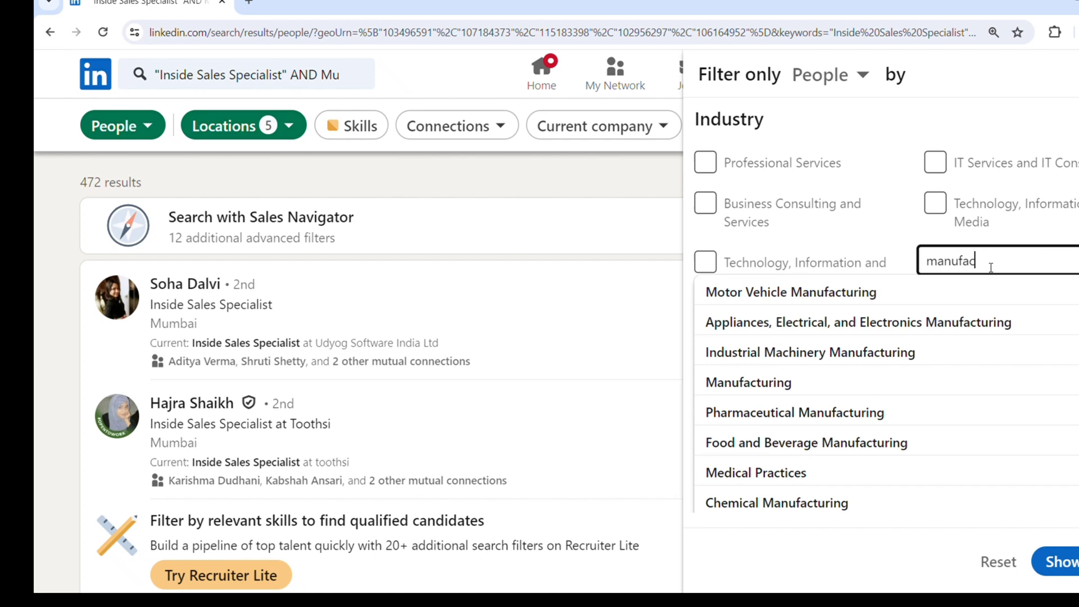
pyautogui.write('tu')
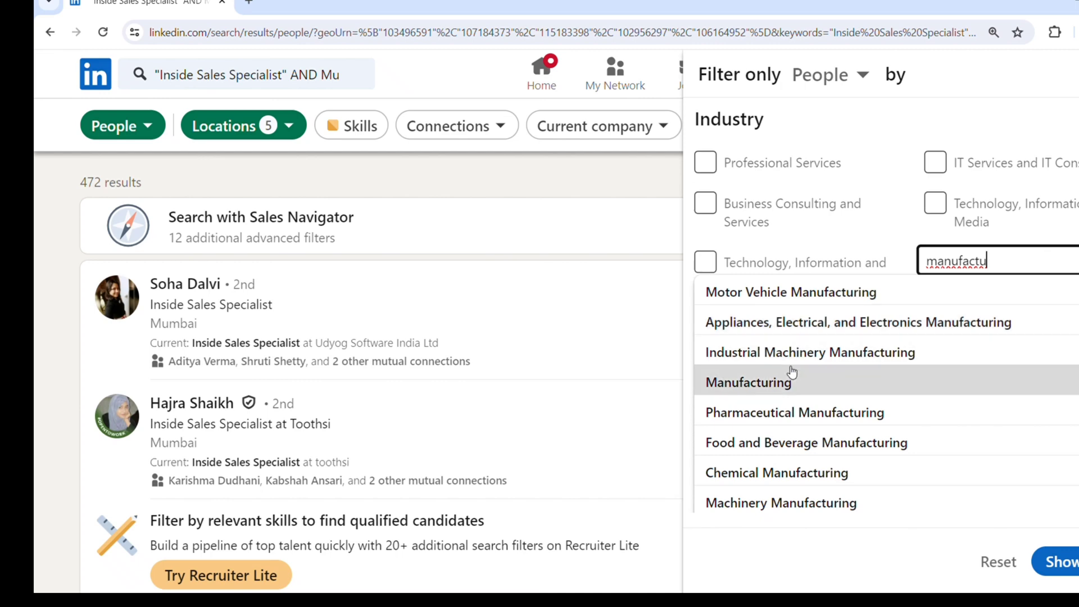
pyautogui.click(789, 385)
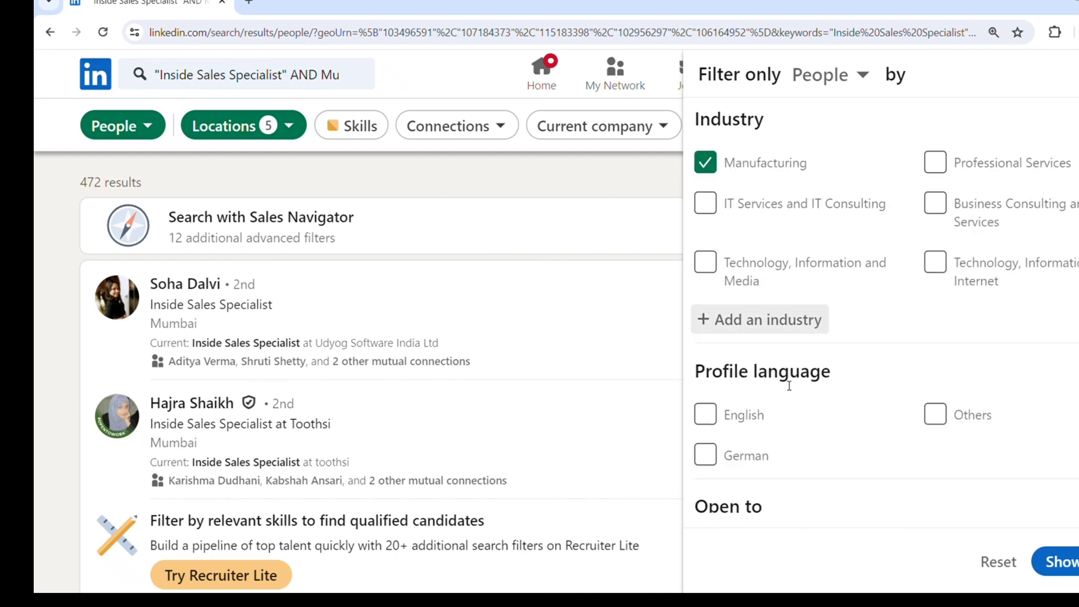
pyautogui.click(782, 326)
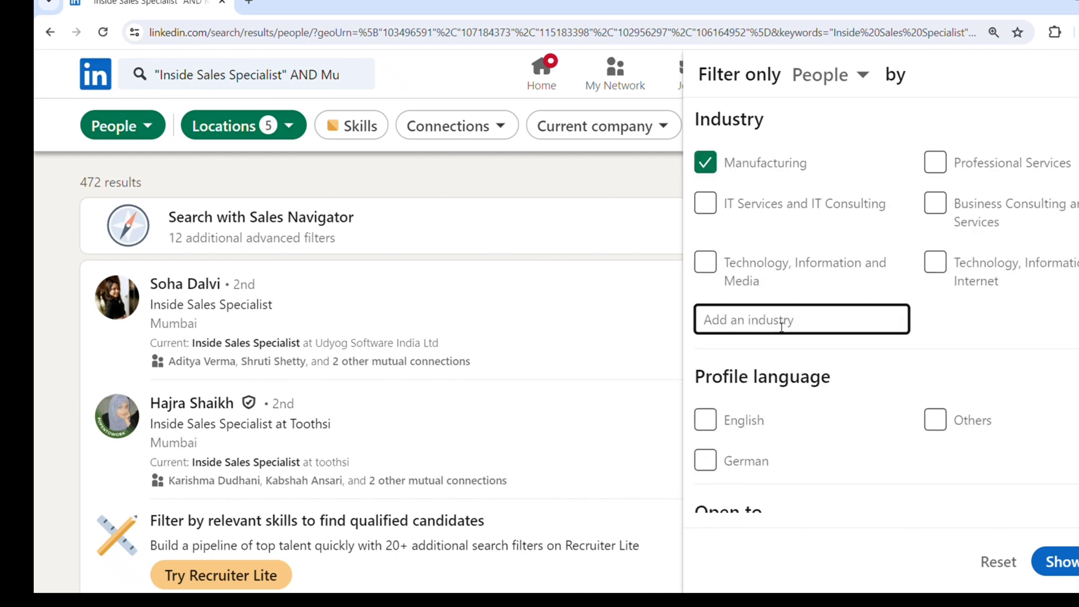
pyautogui.write('fmcg')
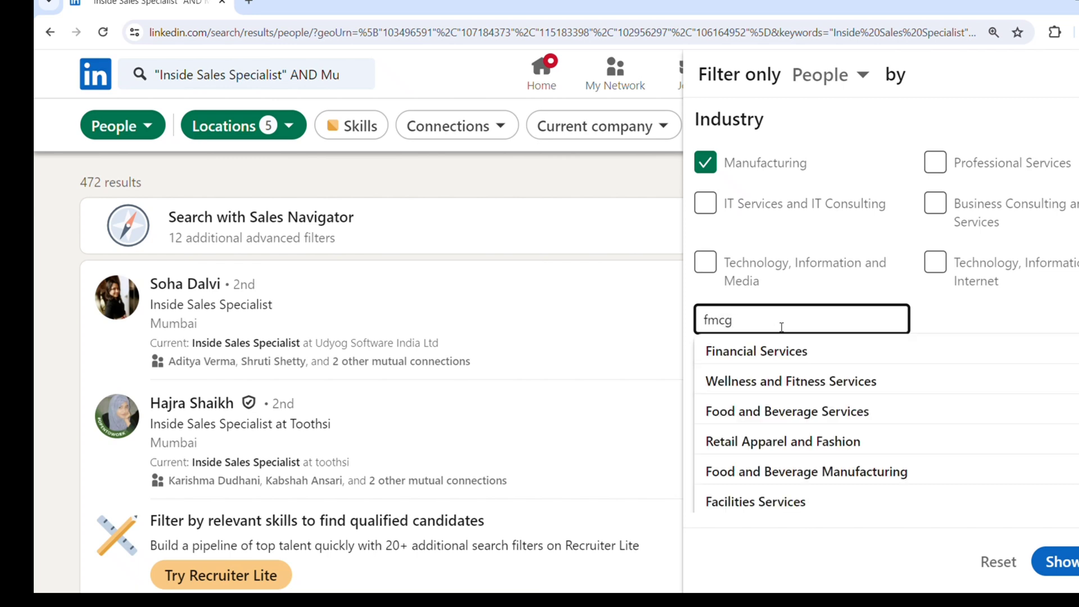
pyautogui.press('BackSpace')
pyautogui.press('BackSpace')
pyautogui.press('BackSpace')
pyautogui.press('BackSpace')
pyautogui.write('manu')
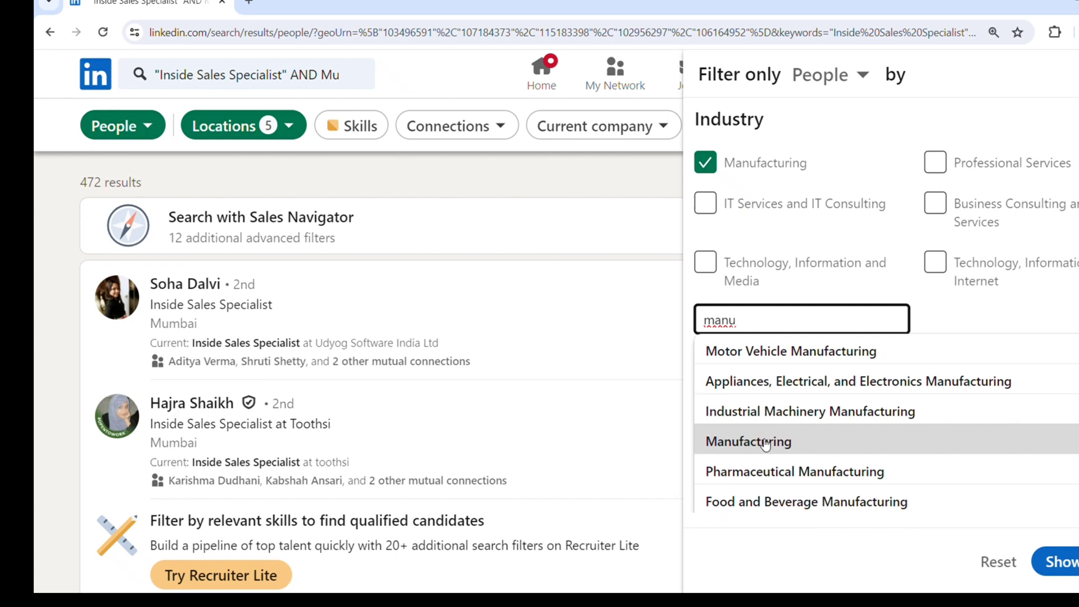
pyautogui.click(768, 502)
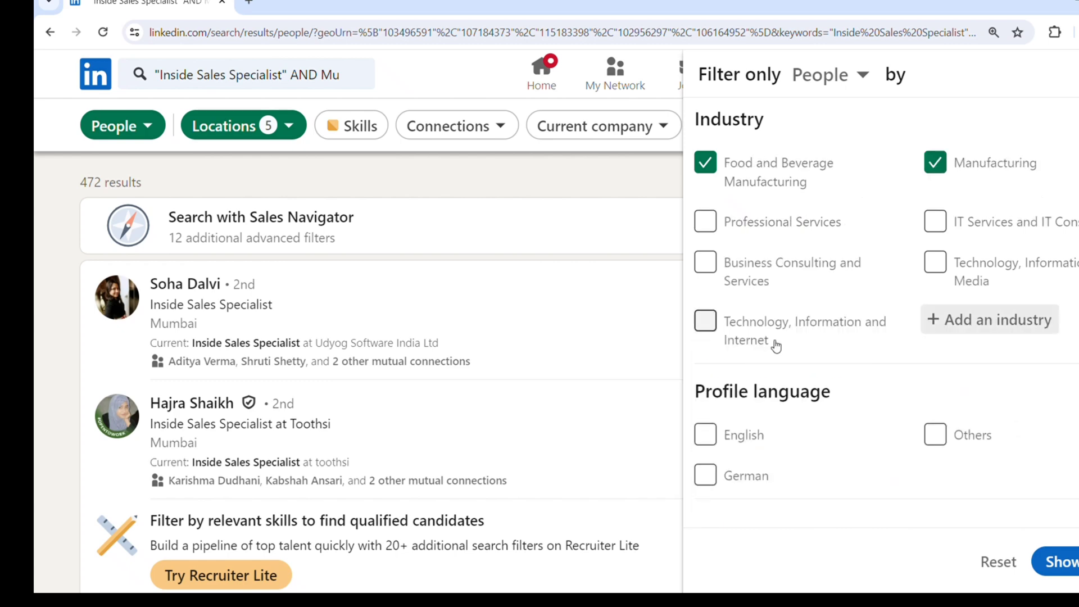
# Add Industrial Machinery Manufacturing as a third industry
pyautogui.click(964, 338)
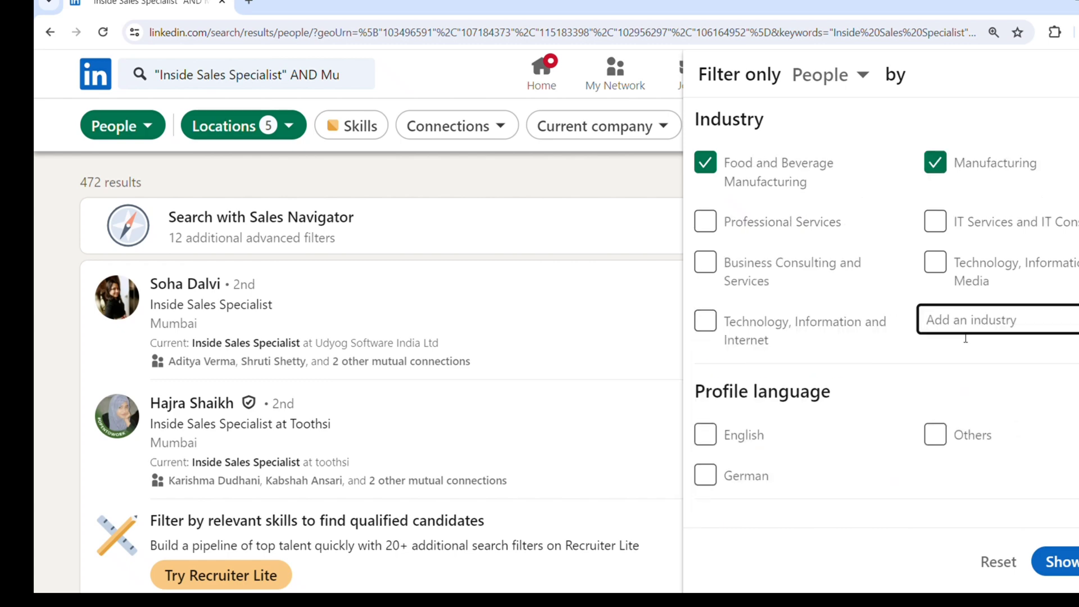
pyautogui.write('manufacturing')
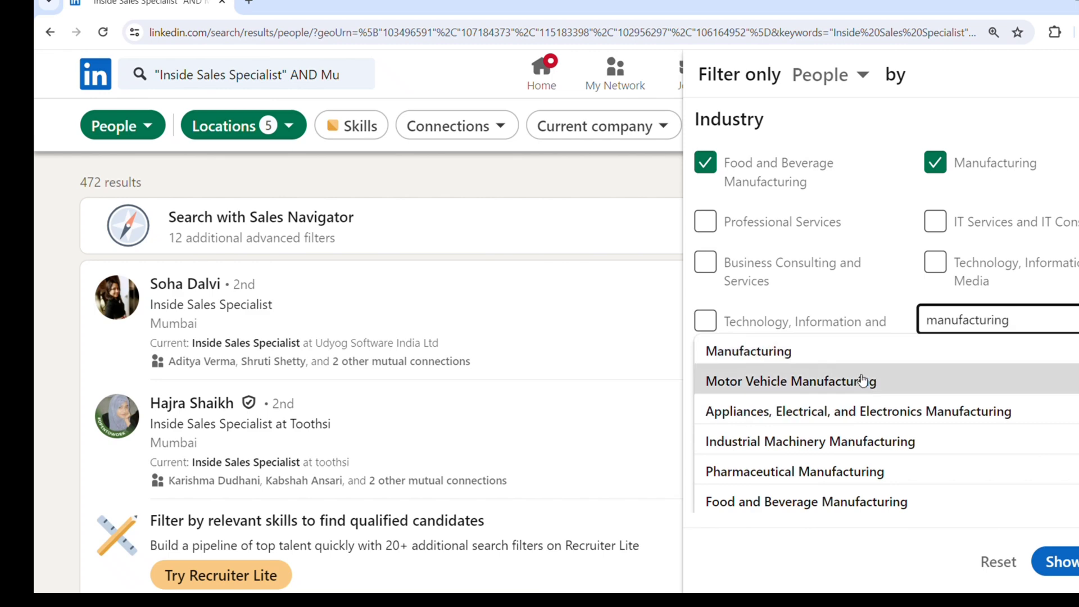
pyautogui.click(805, 442)
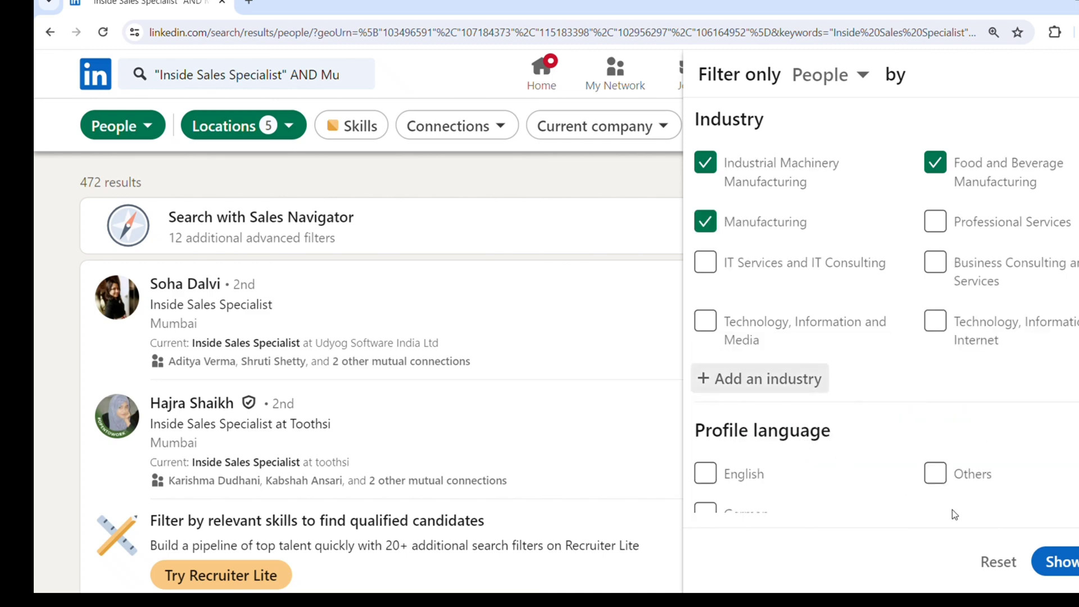
pyautogui.scroll(-4, 885, 306)
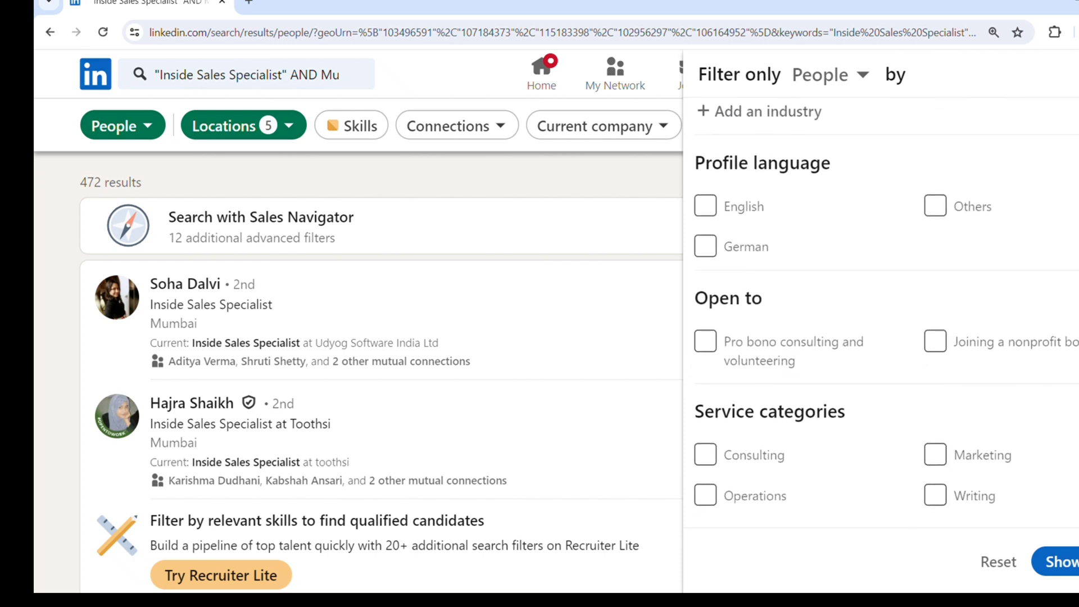
pyautogui.scroll(-3, 885, 305)
pyautogui.scroll(-2, 885, 305)
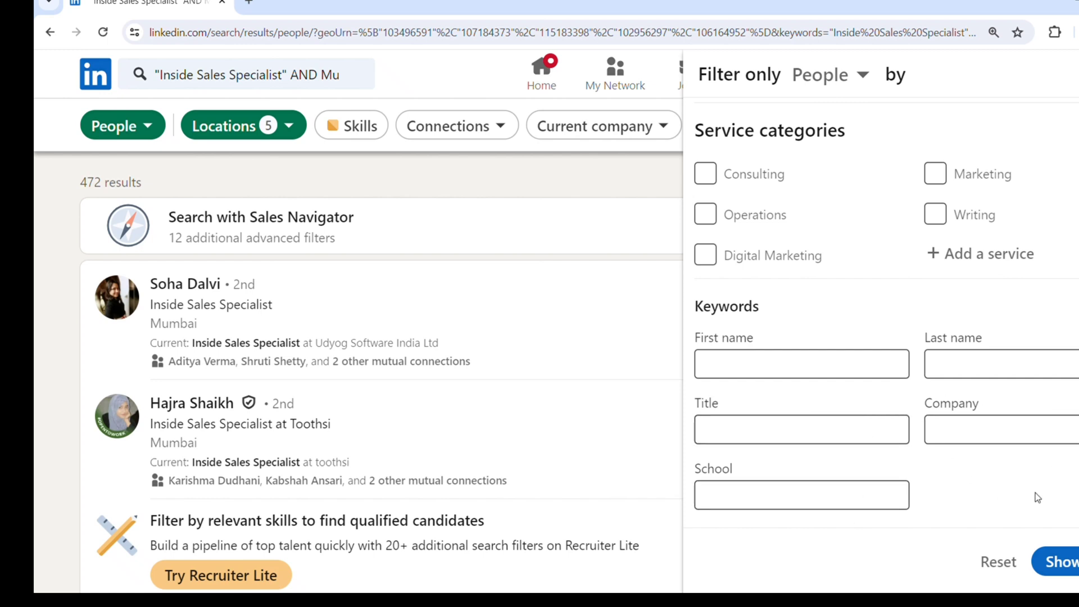
# Apply the industry filters and scroll through the 53 Inside Sales Specialist results
pyautogui.click(1060, 562)
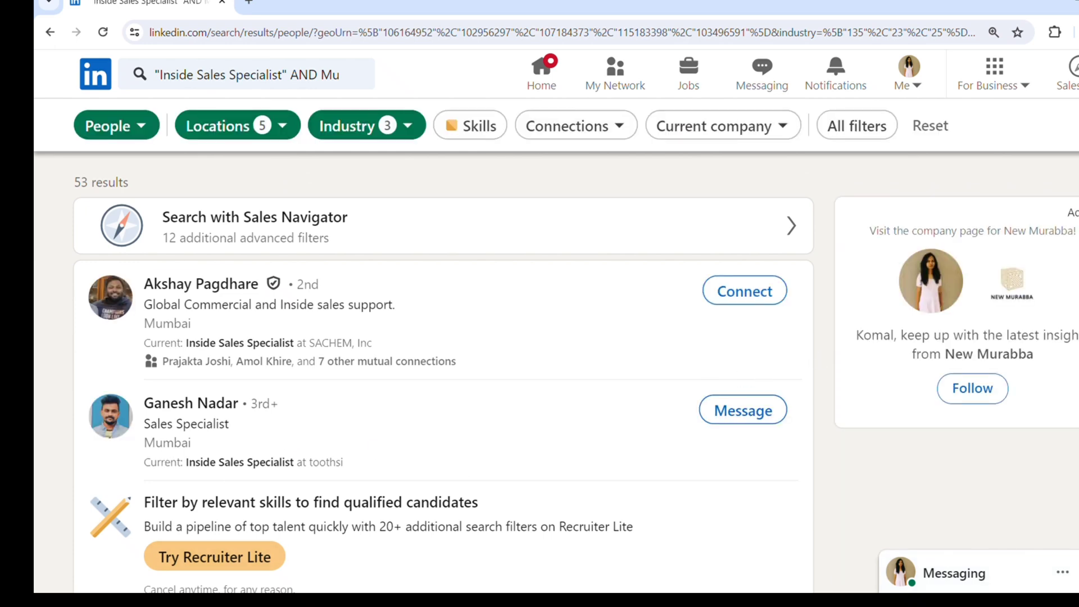
pyautogui.scroll(-8, 443, 371)
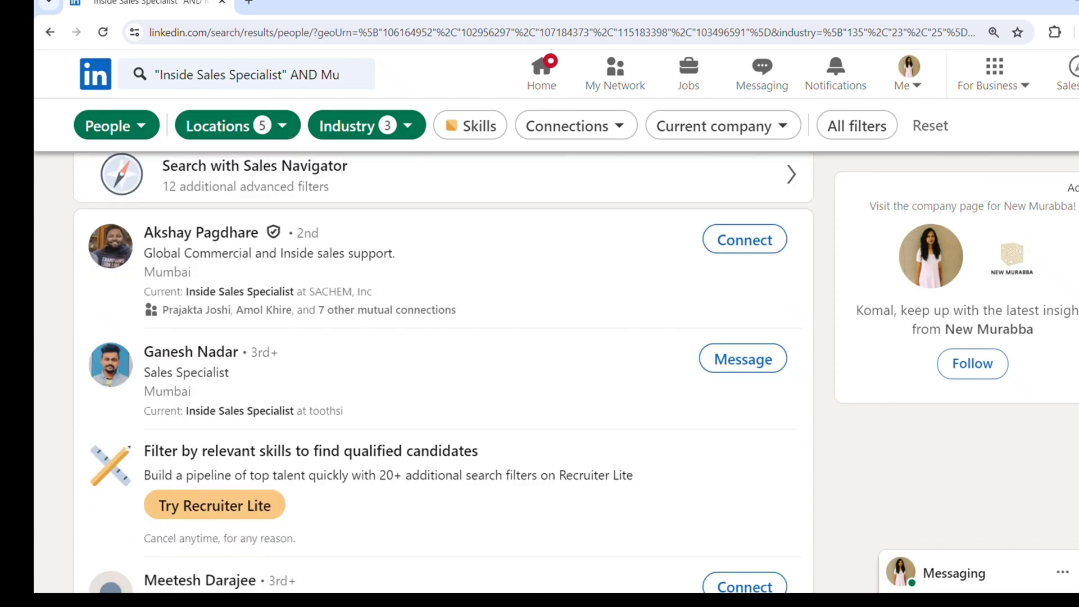
pyautogui.scroll(-6, 443, 371)
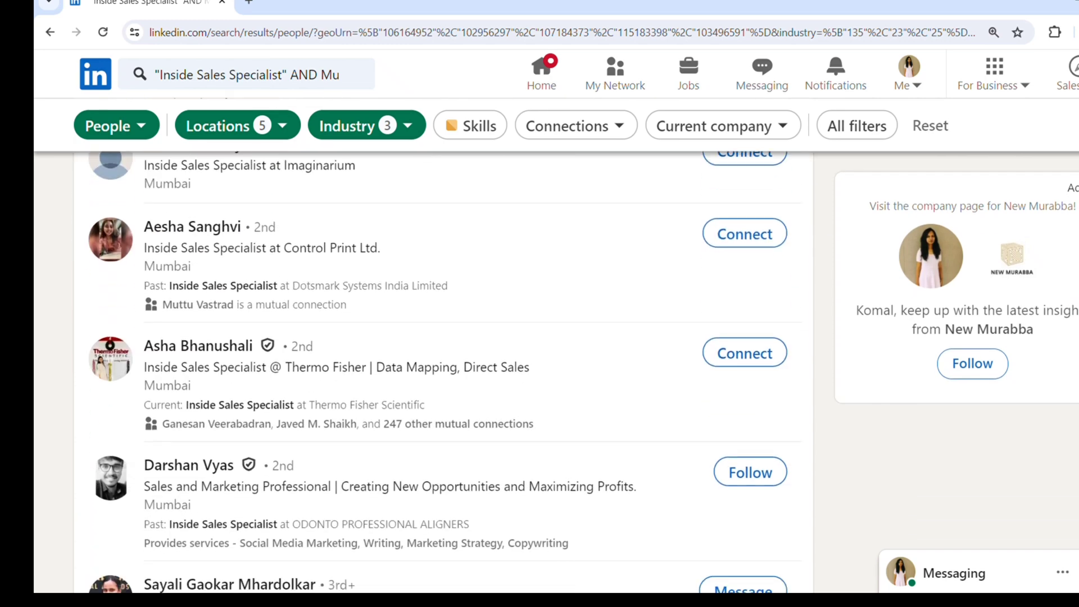
pyautogui.scroll(-6, 442, 371)
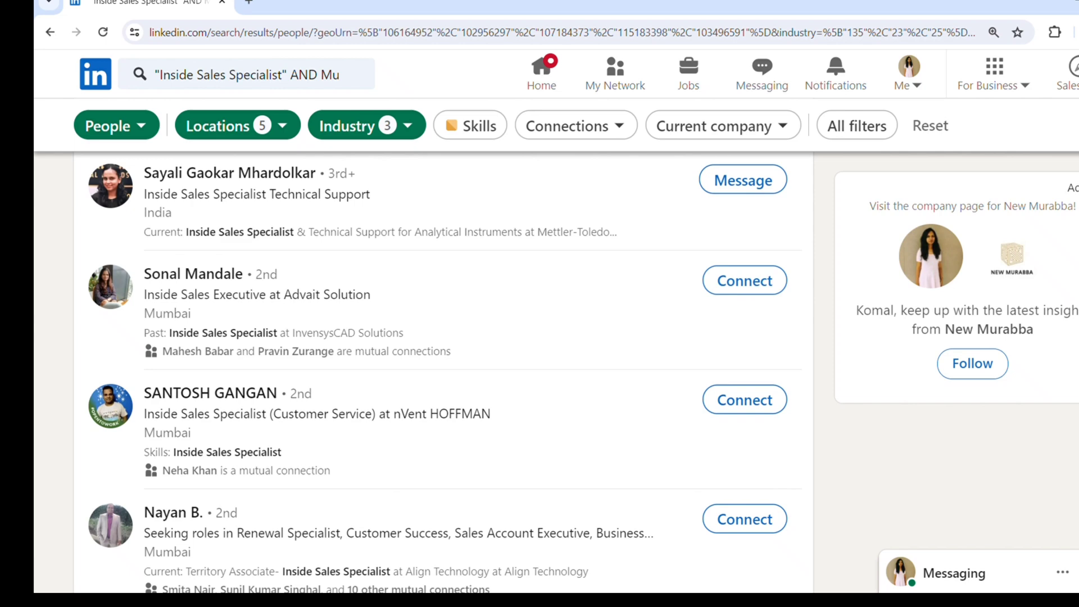
pyautogui.scroll(13, 219, 453)
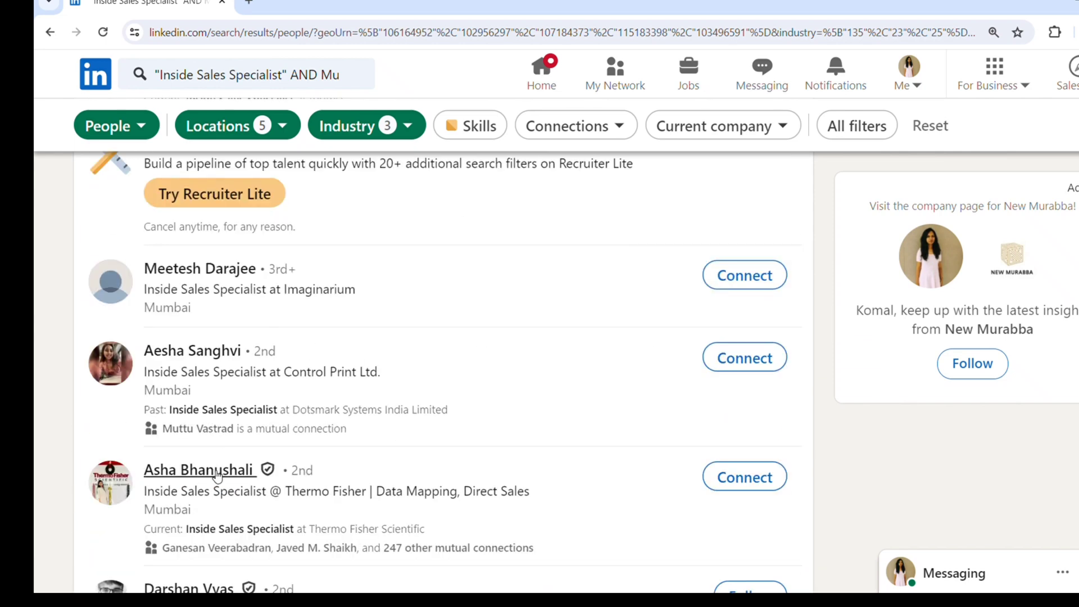
# Open the Thermo Fisher specialist's profile, start a Connect invitation, then close it unsent
pyautogui.click(217, 471)
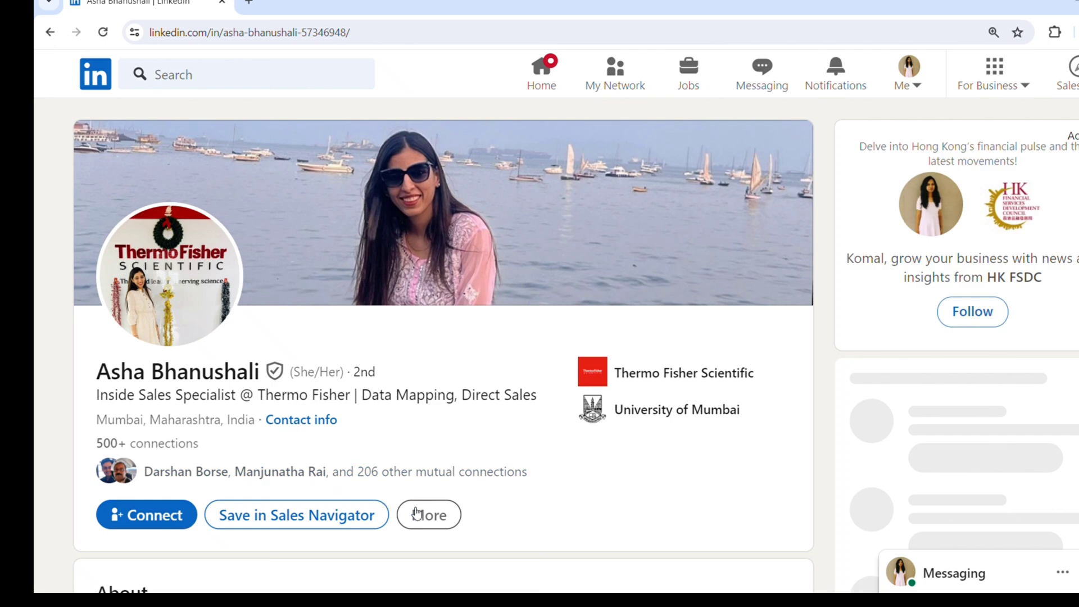
pyautogui.click(152, 512)
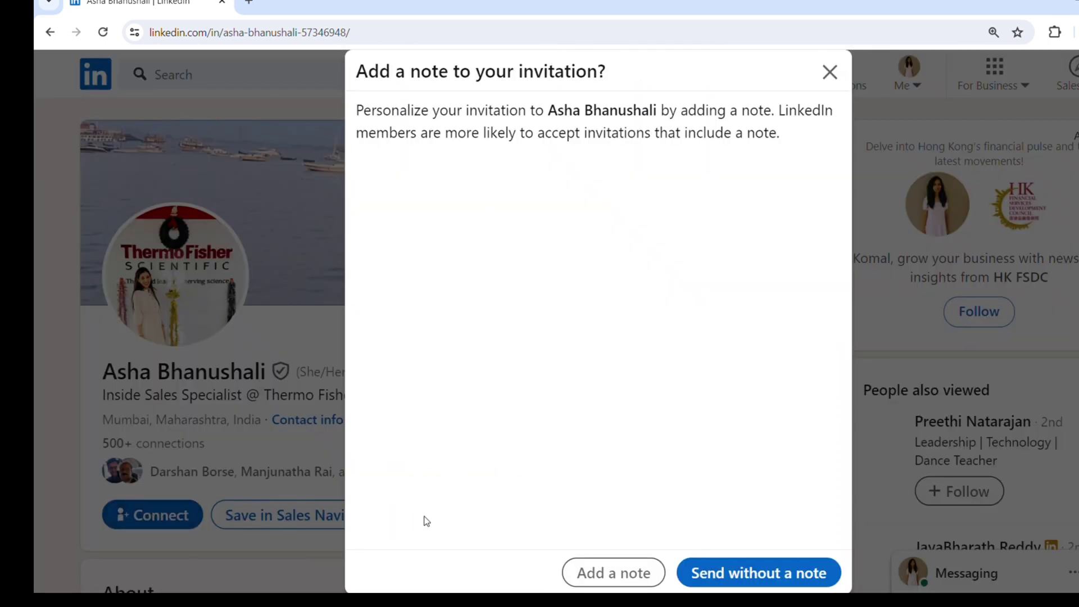
pyautogui.click(606, 582)
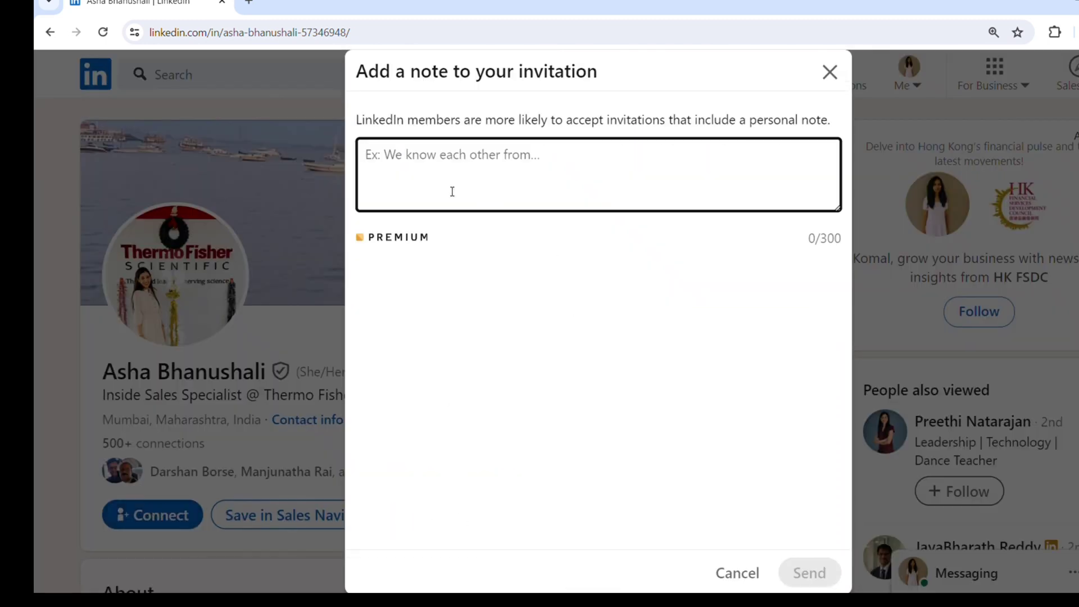
pyautogui.click(830, 72)
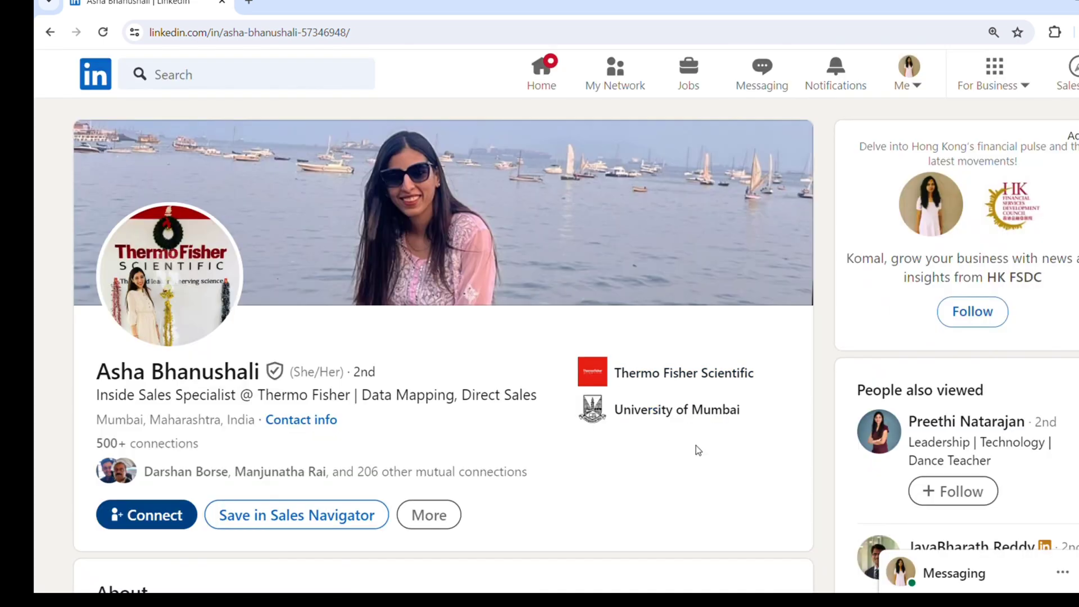
pyautogui.click(179, 518)
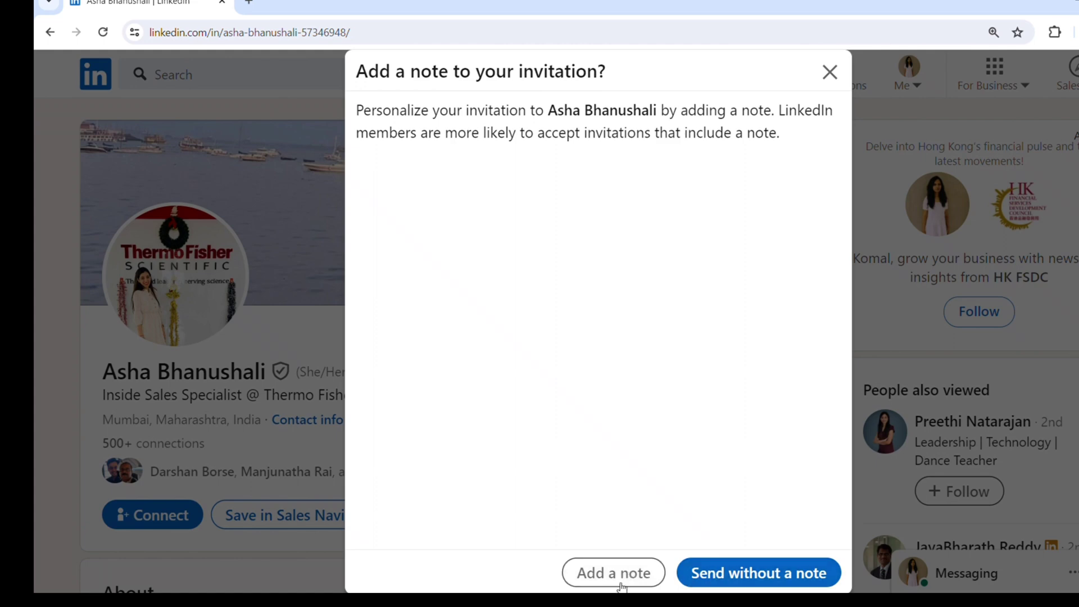
pyautogui.click(830, 73)
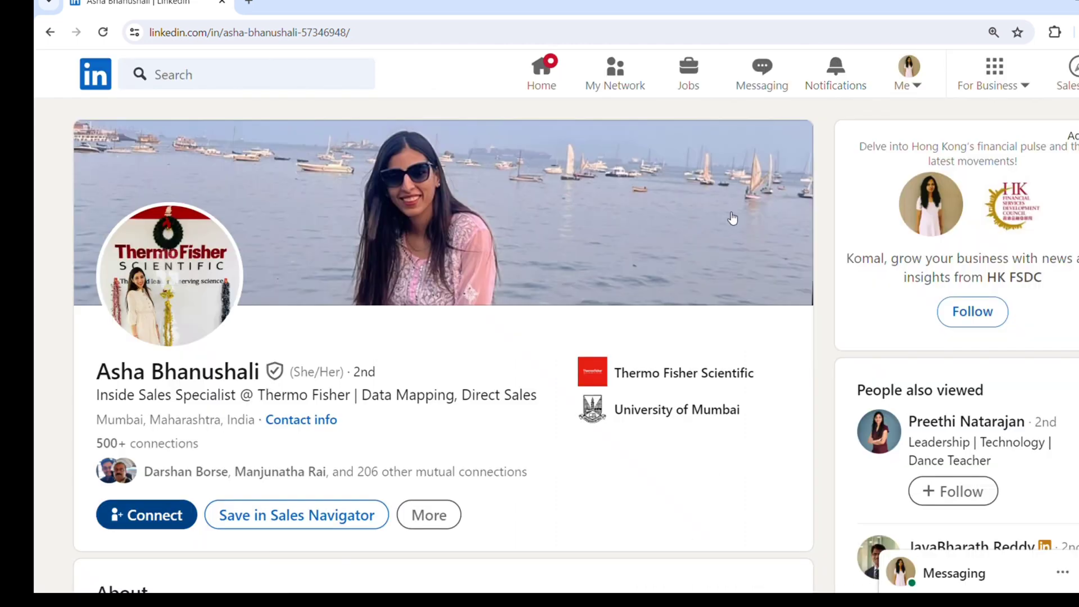
# Go back to the LinkedIn home feed
pyautogui.click(544, 77)
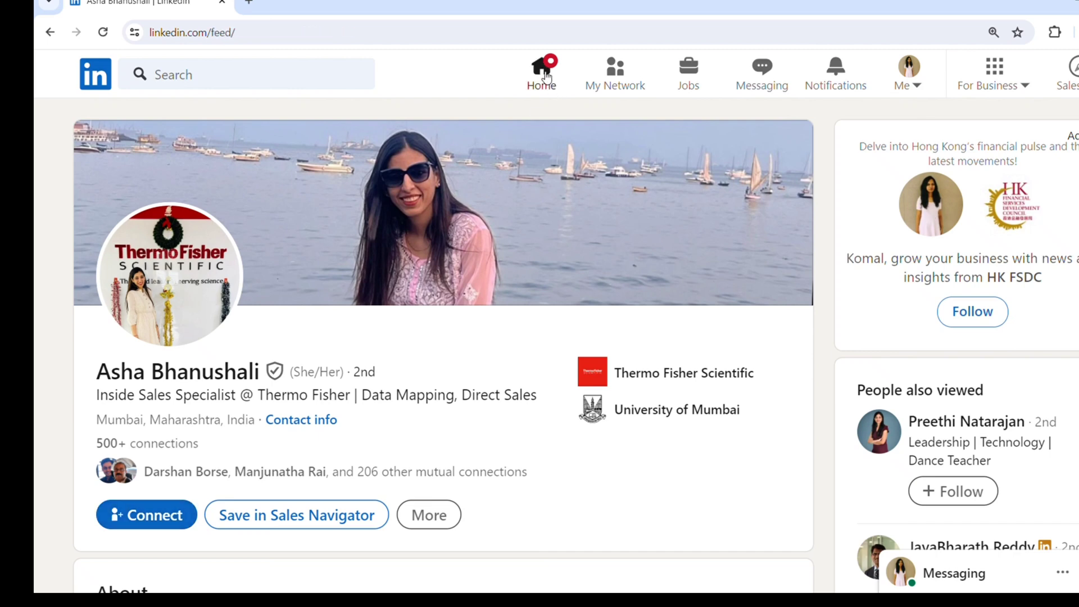